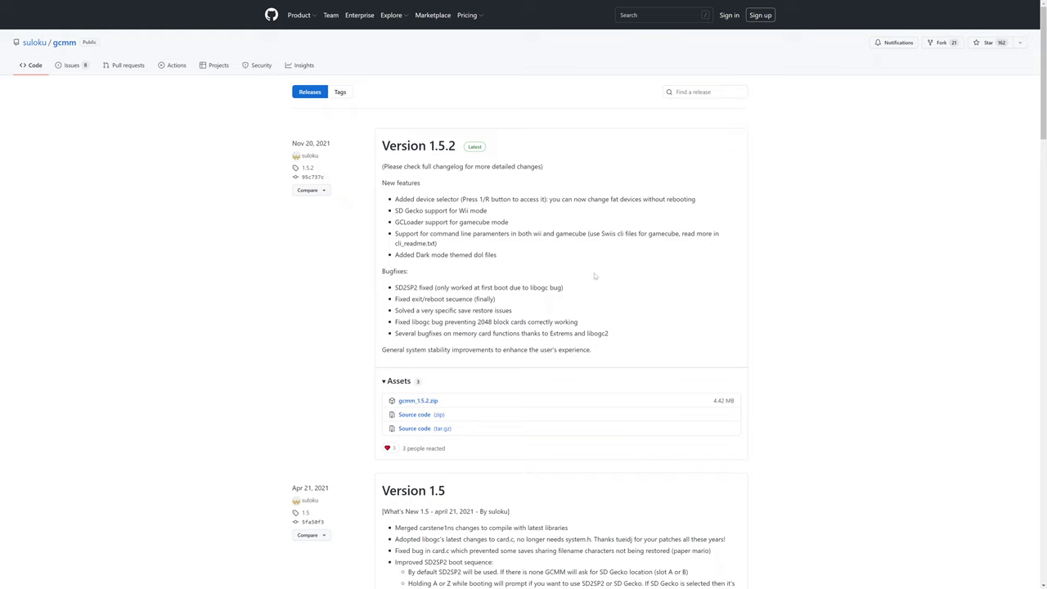
Download gcmm_1.5.2.zip from the Version 1.5.2 release assets and select it on the desktop.
{"action": "left_click", "coordinate": [415, 402]}
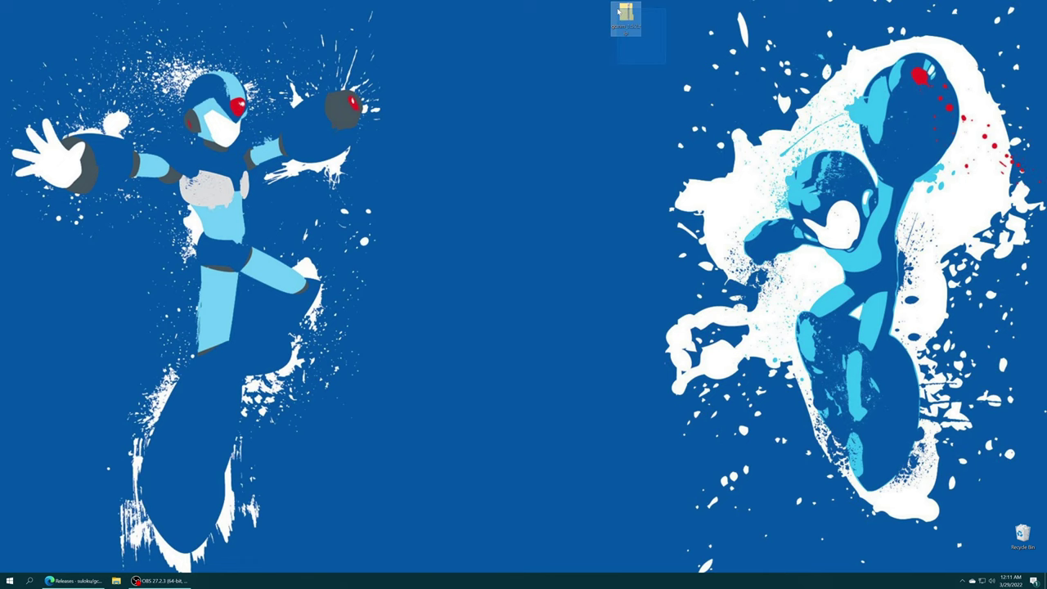
{"action": "left_click_drag", "start_coordinate": [618, 10], "coordinate": [621, 13]}
Extract gcmm_1.5.2.zip with 7-Zip into a gcmm_1.5.2 folder.
{"action": "right_click", "coordinate": [625, 13]}
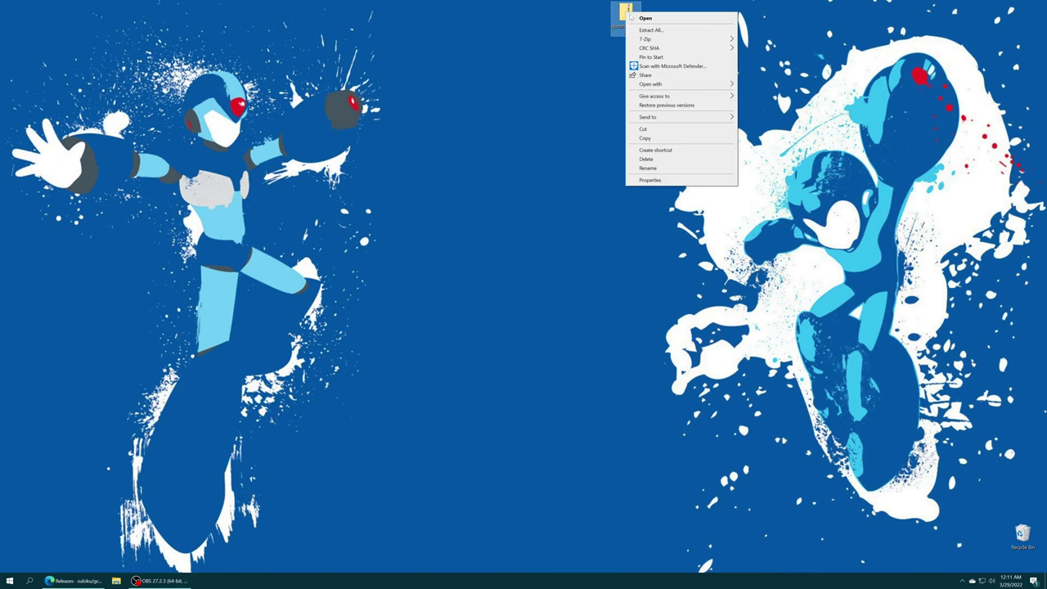
{"action": "mouse_move", "coordinate": [646, 38]}
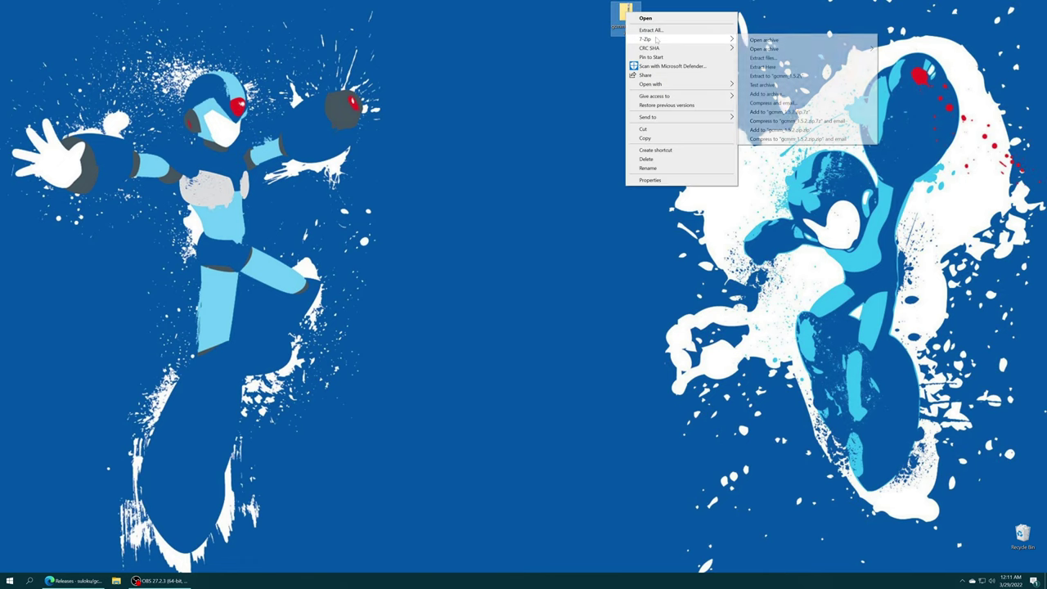
{"action": "left_click", "coordinate": [793, 76]}
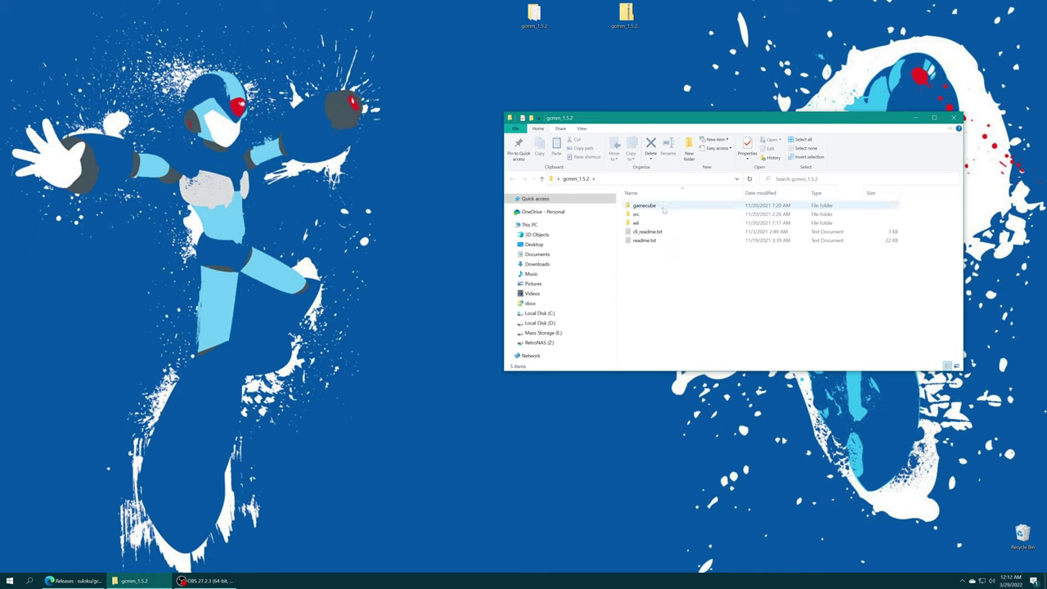
Open the gamecube folder, select the gcmm .dol files, and bring up the USB Drive (I:) window.
{"action": "double_click", "coordinate": [672, 207]}
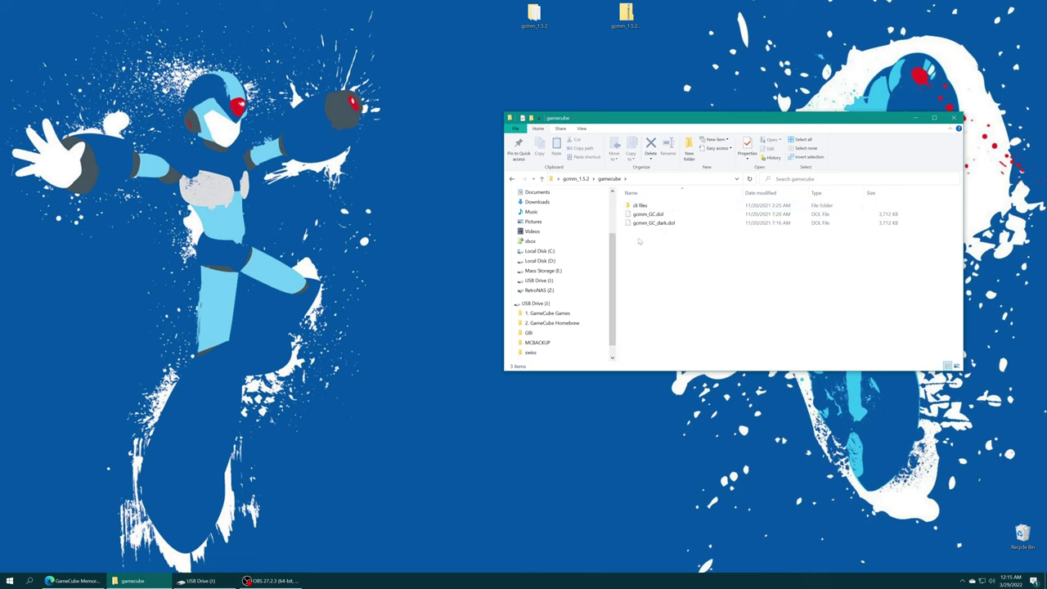
{"action": "left_click_drag", "start_coordinate": [640, 243], "coordinate": [674, 227]}
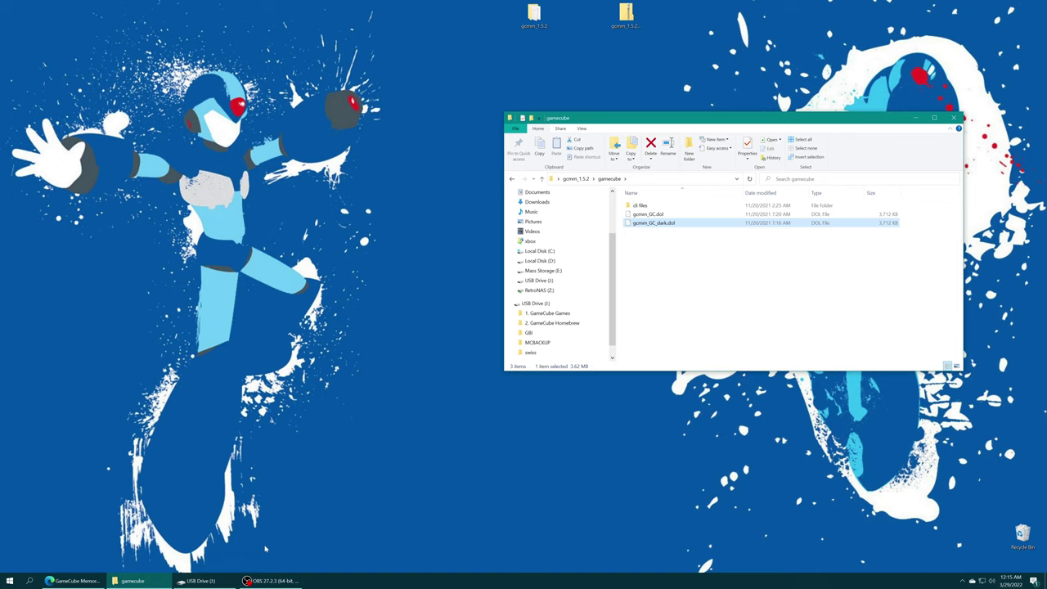
{"action": "left_click", "coordinate": [197, 581]}
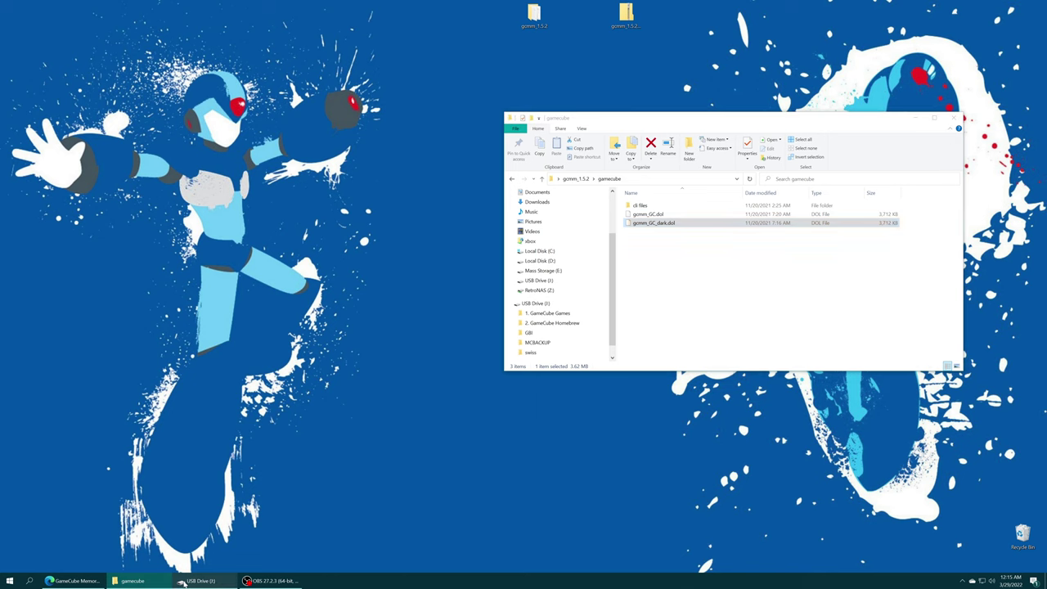
Copy gcmm_GC_dark.dol into the USB drive's 2. GameCube Homebrew folder.
{"action": "left_click_drag", "start_coordinate": [740, 124], "coordinate": [349, 140]}
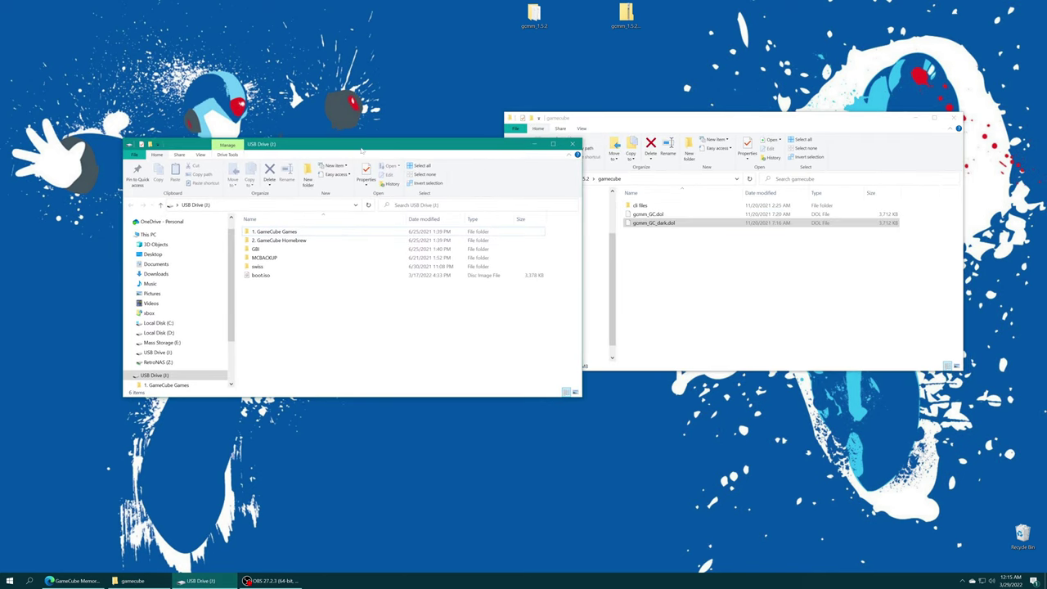
{"action": "left_click", "coordinate": [665, 224]}
{"action": "left_click_drag", "start_coordinate": [666, 228], "coordinate": [302, 243]}
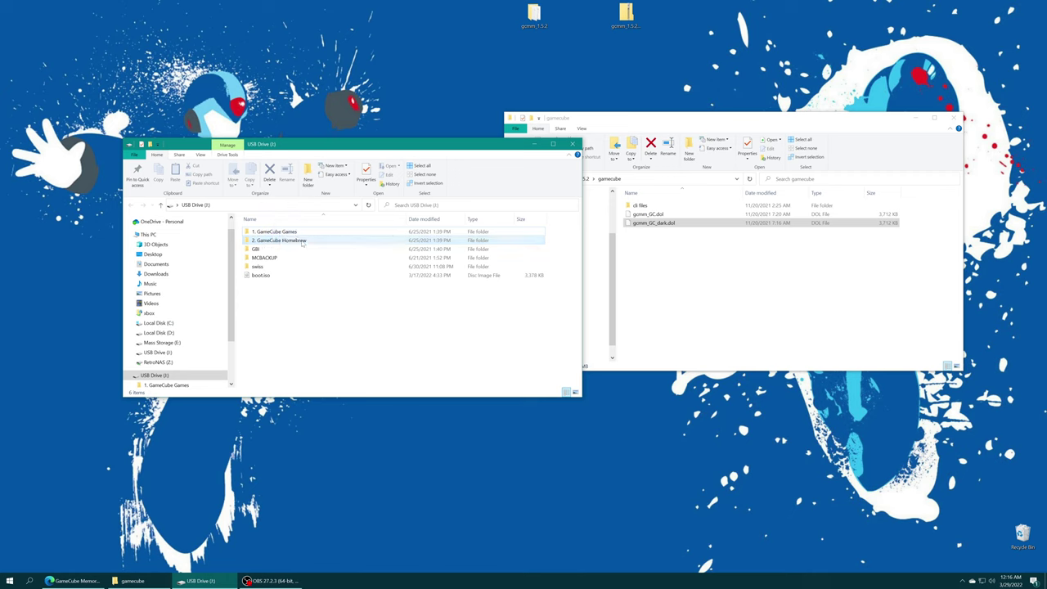
Rename the copied gcmm_GC_dark.dol to GCMM.dol inside 2. GameCube Homebrew.
{"action": "double_click", "coordinate": [301, 240]}
{"action": "left_click_drag", "start_coordinate": [297, 338], "coordinate": [338, 322]}
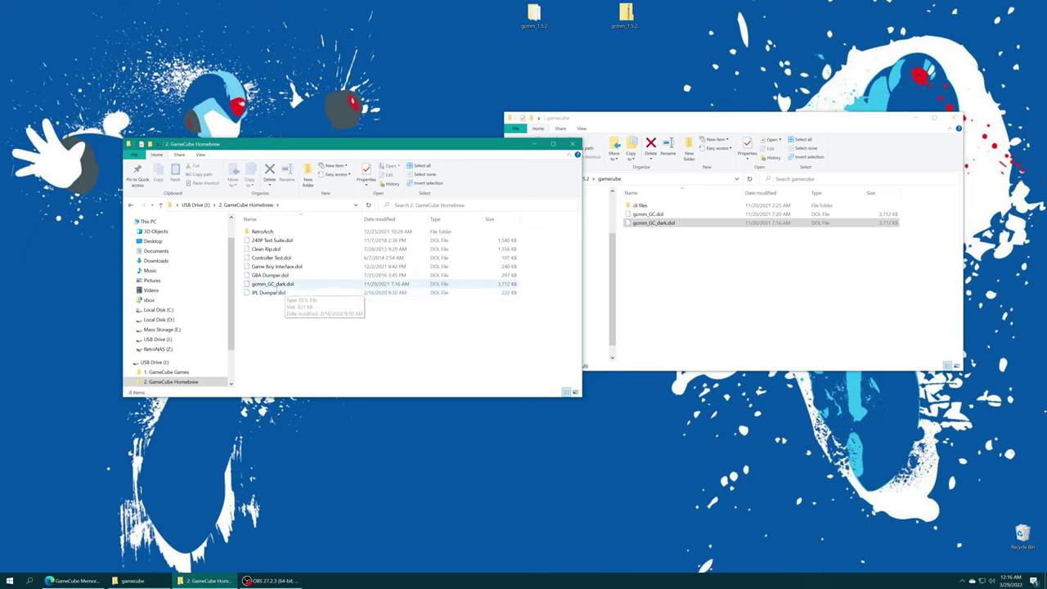
{"action": "left_click", "coordinate": [288, 285]}
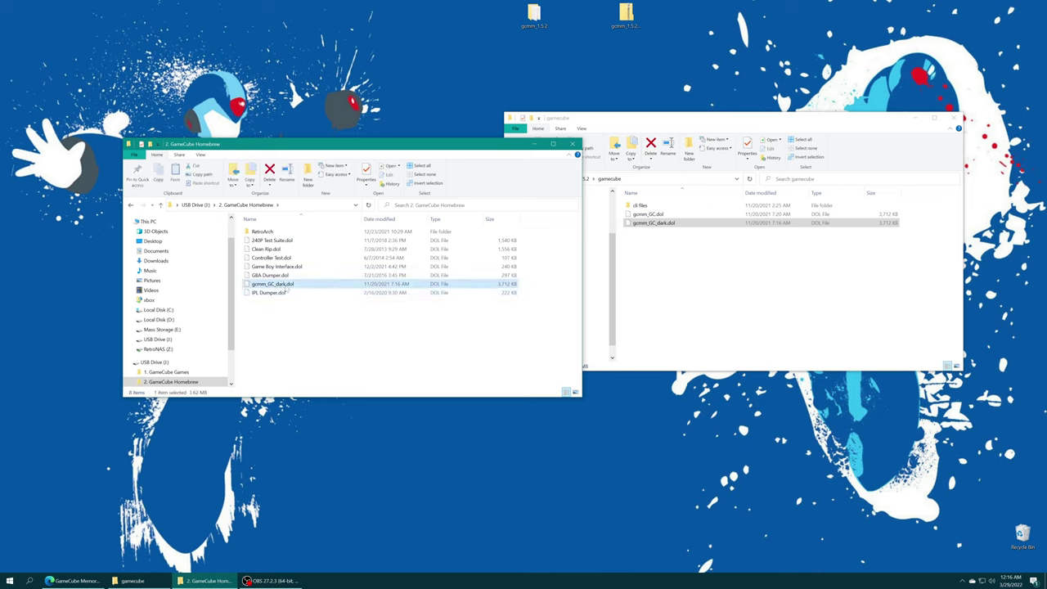
{"action": "key", "text": "F2"}
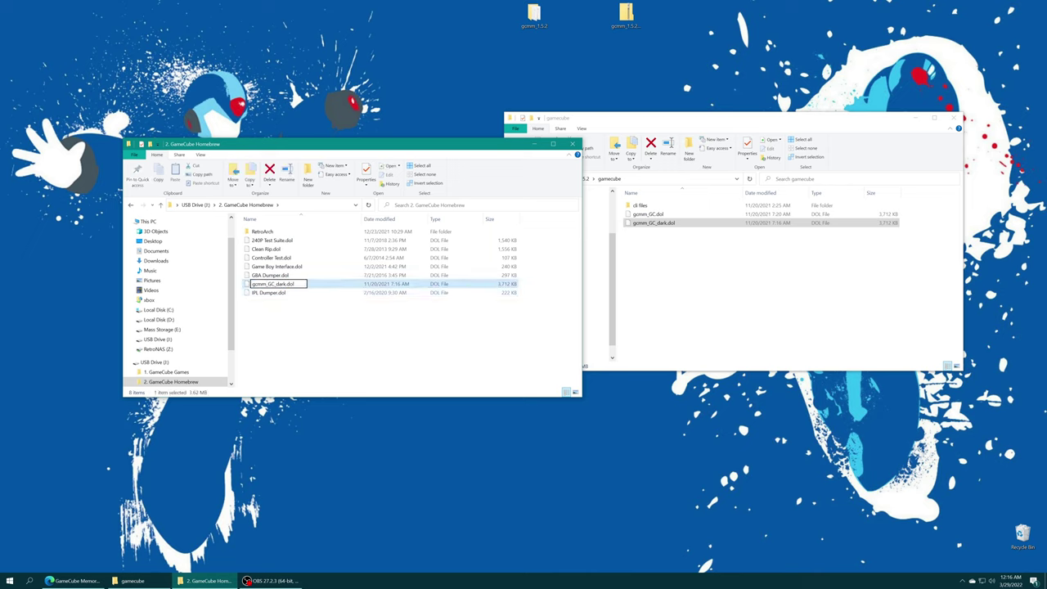
{"action": "left_click_drag", "start_coordinate": [288, 284], "coordinate": [251, 285]}
{"action": "type", "text": "GCMM"}
{"action": "key", "text": "Return"}
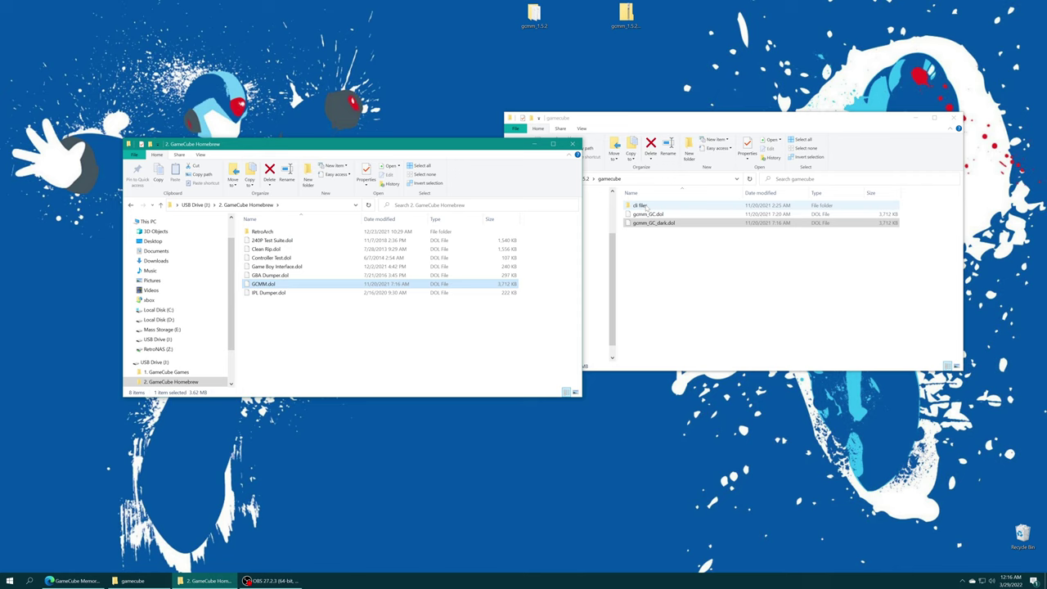
Open the cli files folder and check the sizes of the six .cli files, gcmm_ask.cli through gcmm_sd2sp2.cli.
{"action": "double_click", "coordinate": [646, 206]}
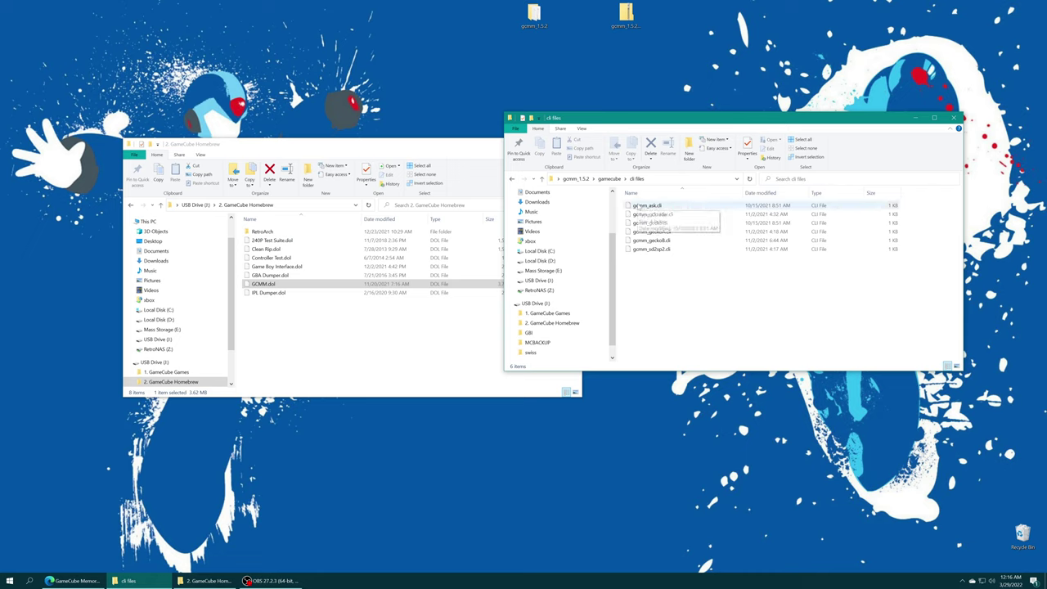
{"action": "left_click", "coordinate": [686, 206]}
{"action": "left_click", "coordinate": [687, 213]}
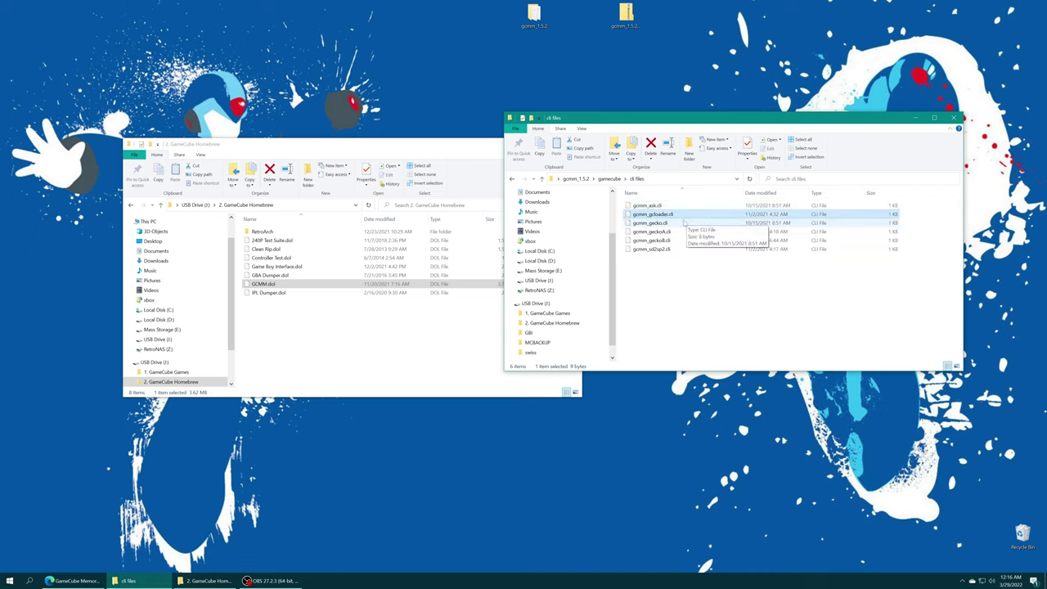
{"action": "left_click", "coordinate": [638, 225]}
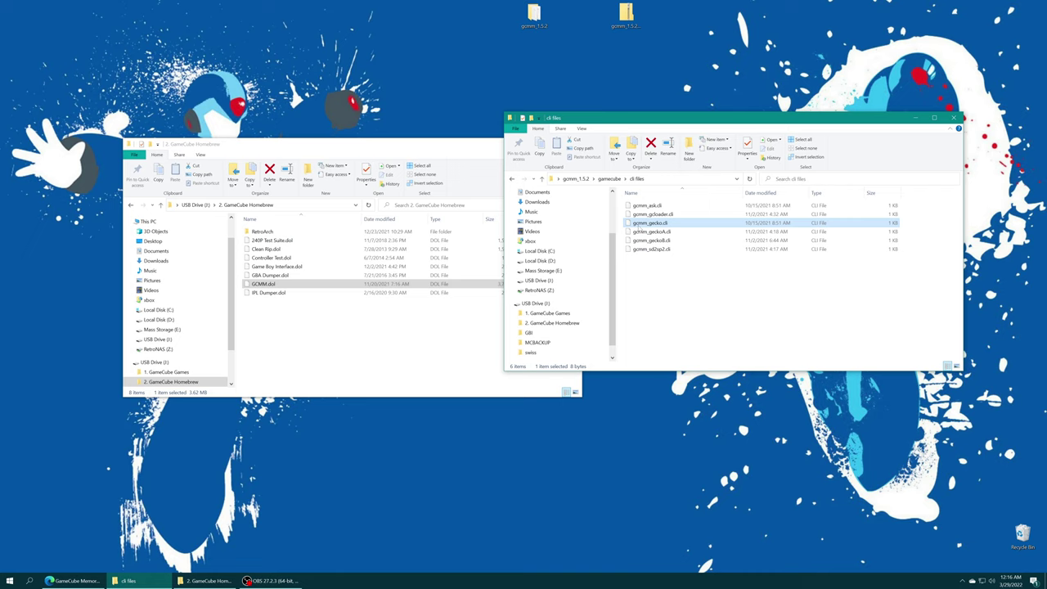
{"action": "left_click", "coordinate": [650, 232]}
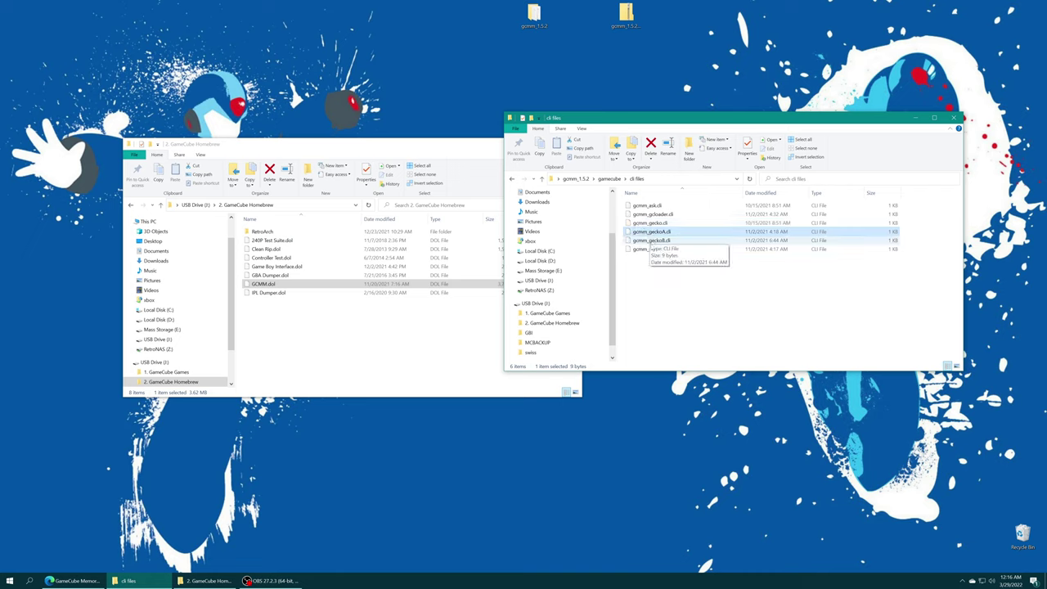
{"action": "left_click", "coordinate": [650, 240]}
{"action": "left_click", "coordinate": [664, 250]}
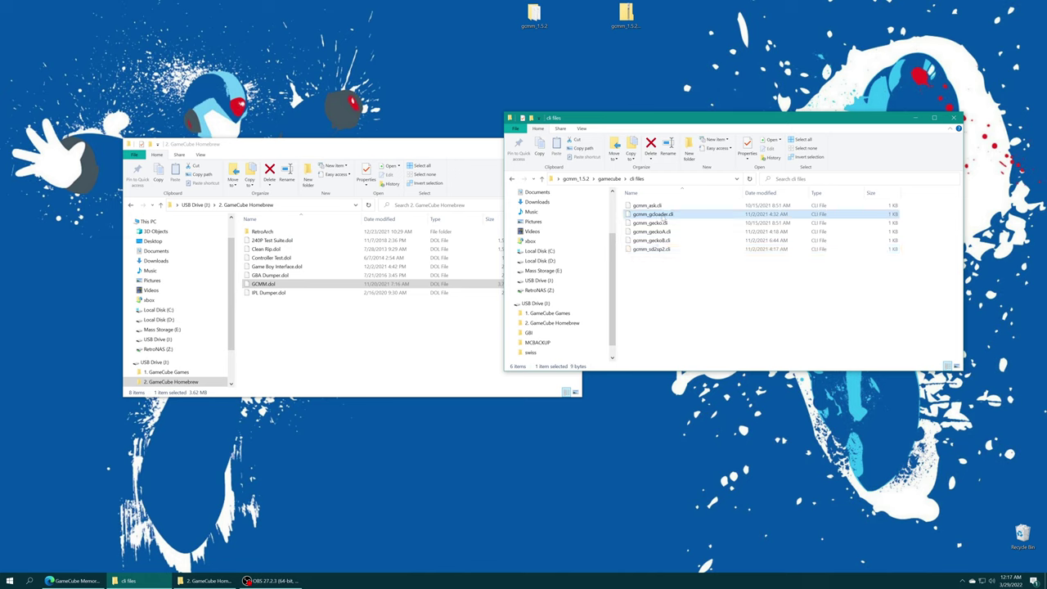
Copy gcmm_gcloader.cli into 2. GameCube Homebrew and rename it GCMM.cli.
{"action": "left_click_drag", "start_coordinate": [663, 218], "coordinate": [332, 342]}
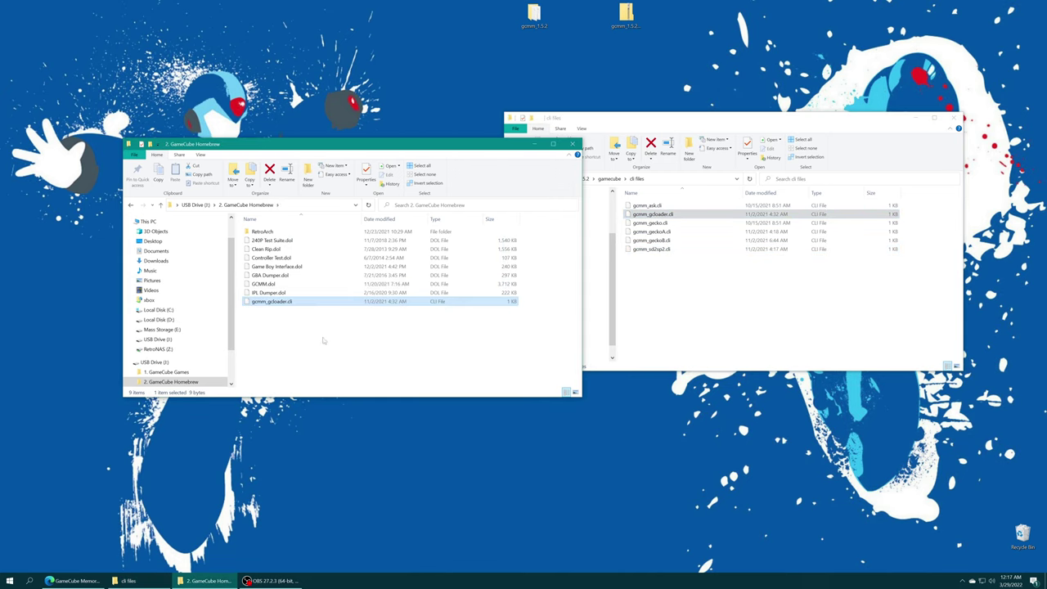
{"action": "right_click", "coordinate": [282, 305]}
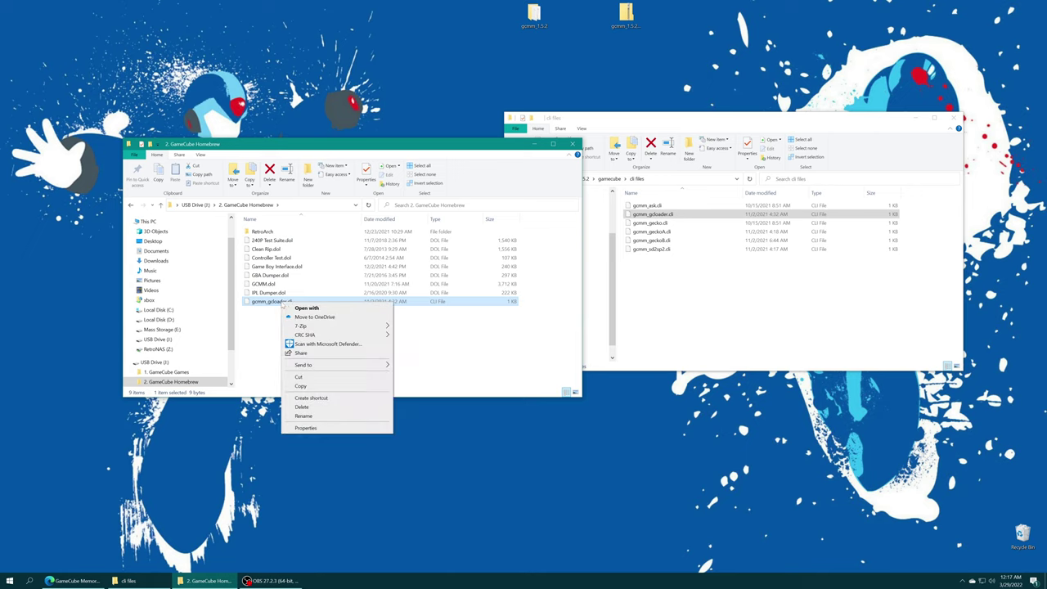
{"action": "left_click", "coordinate": [308, 417]}
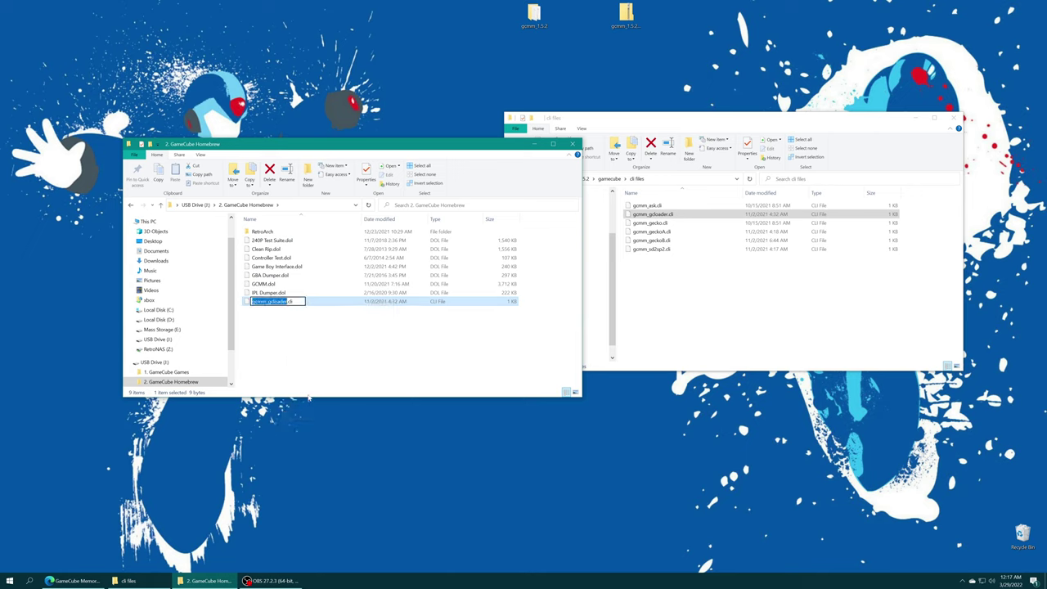
{"action": "type", "text": "GCMM"}
{"action": "key", "text": "Return"}
{"action": "left_click", "coordinate": [307, 343]}
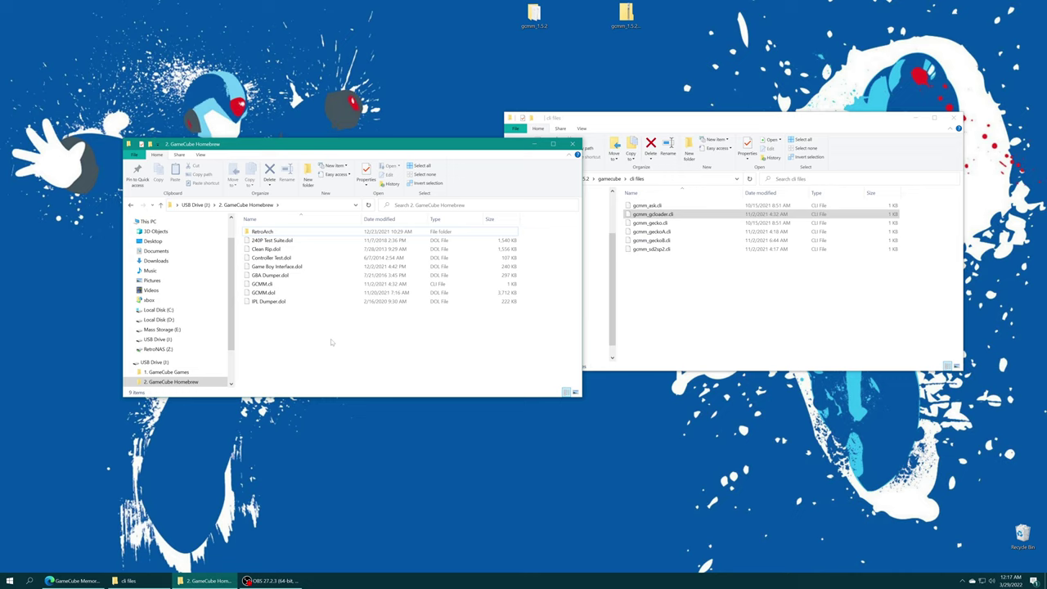
Close the cli files and 2. GameCube Homebrew Explorer windows.
{"action": "mouse_move", "coordinate": [683, 283]}
{"action": "left_mouse_down"}
{"action": "mouse_move", "coordinate": [668, 198]}
{"action": "mouse_move", "coordinate": [677, 283]}
{"action": "left_mouse_up"}
{"action": "left_click", "coordinate": [638, 206]}
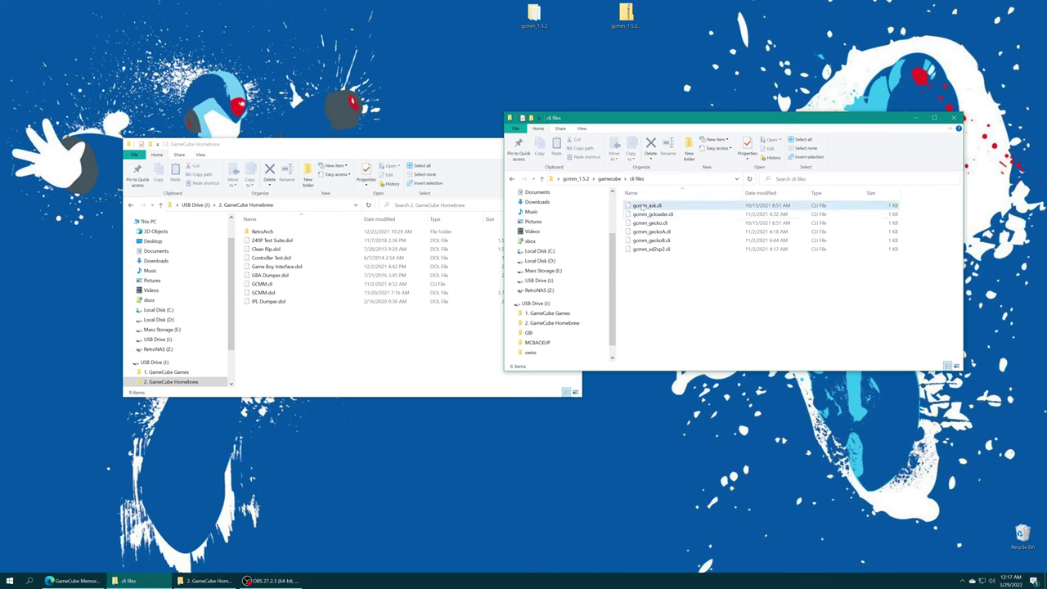
{"action": "left_click", "coordinate": [678, 269]}
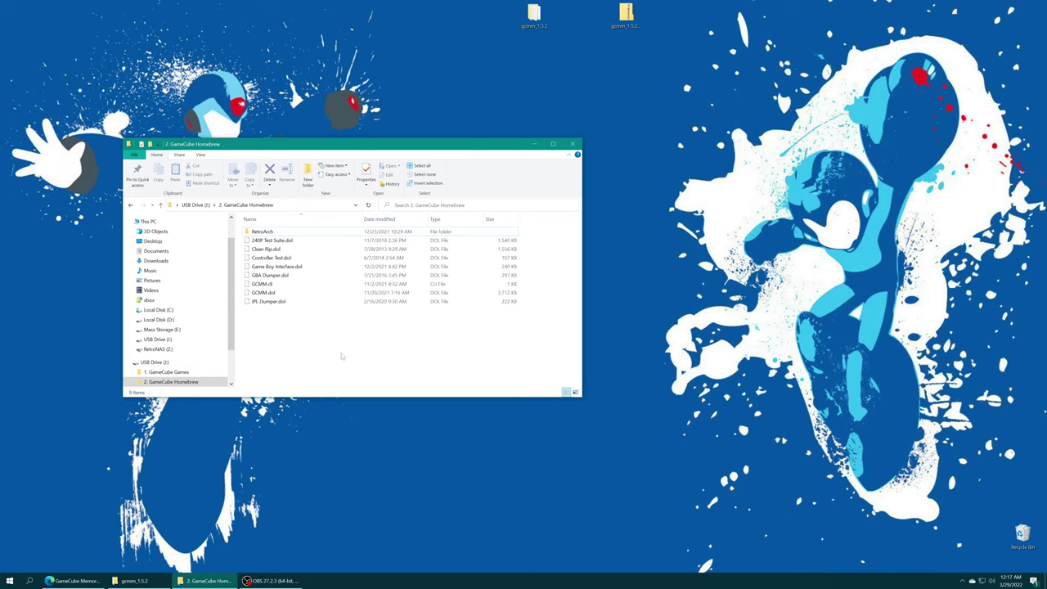
{"action": "left_click_drag", "start_coordinate": [337, 353], "coordinate": [445, 330]}
{"action": "left_click", "coordinate": [571, 144]}
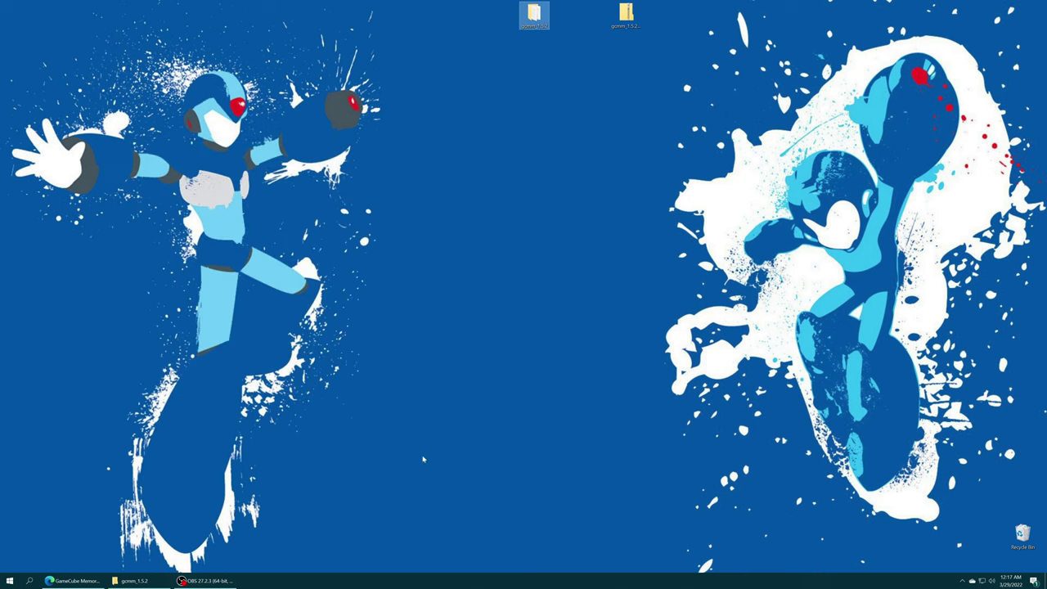
{"action": "left_click", "coordinate": [202, 547]}
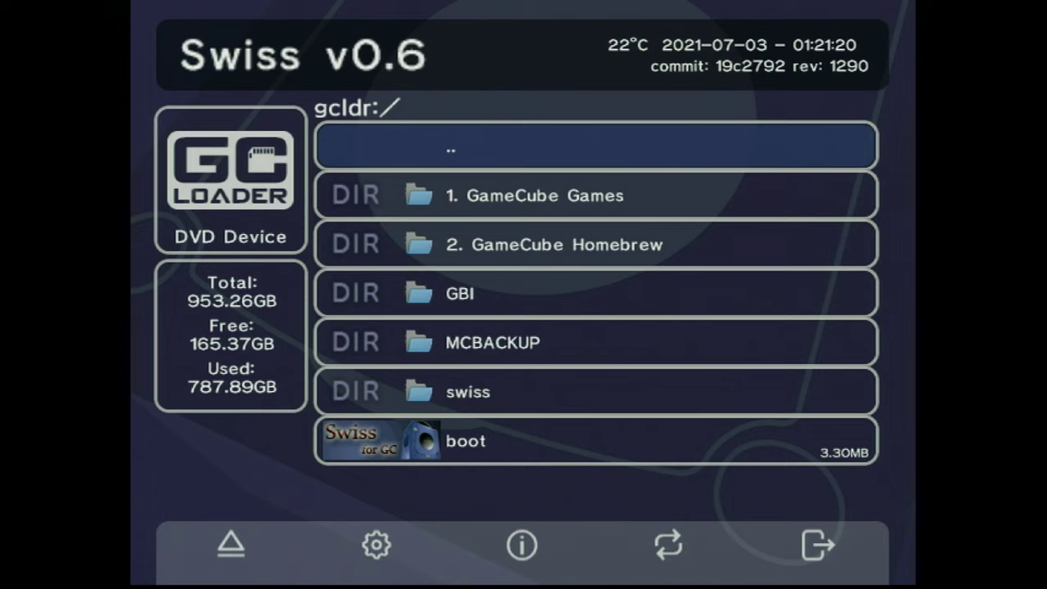
In Swiss, enter 2. GameCube Homebrew and launch the GCMM program.
{"action": "key", "text": "Down"}
{"action": "key", "text": "Down"}
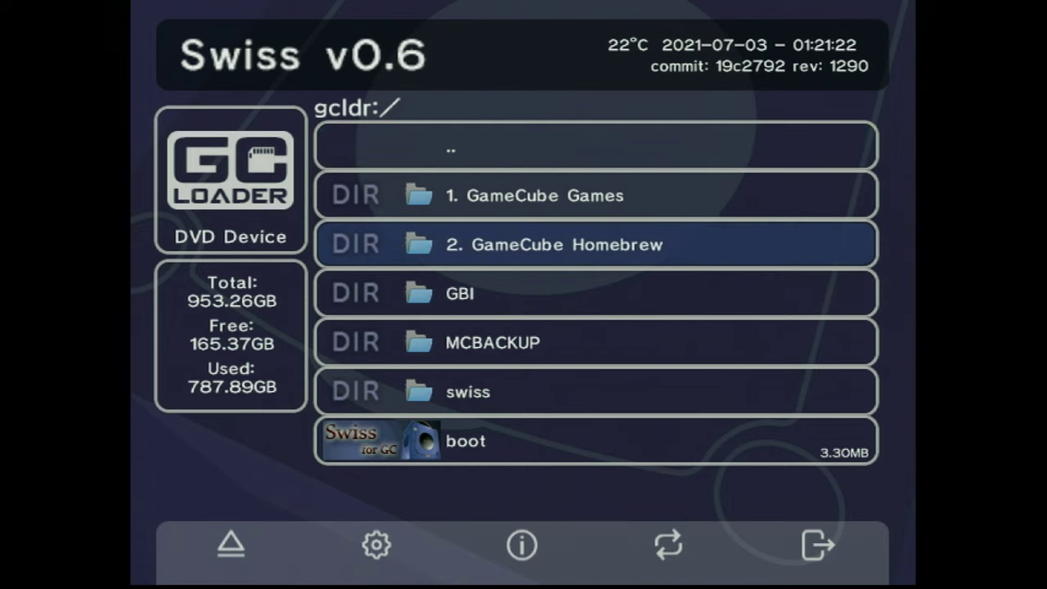
{"action": "key", "text": "Return"}
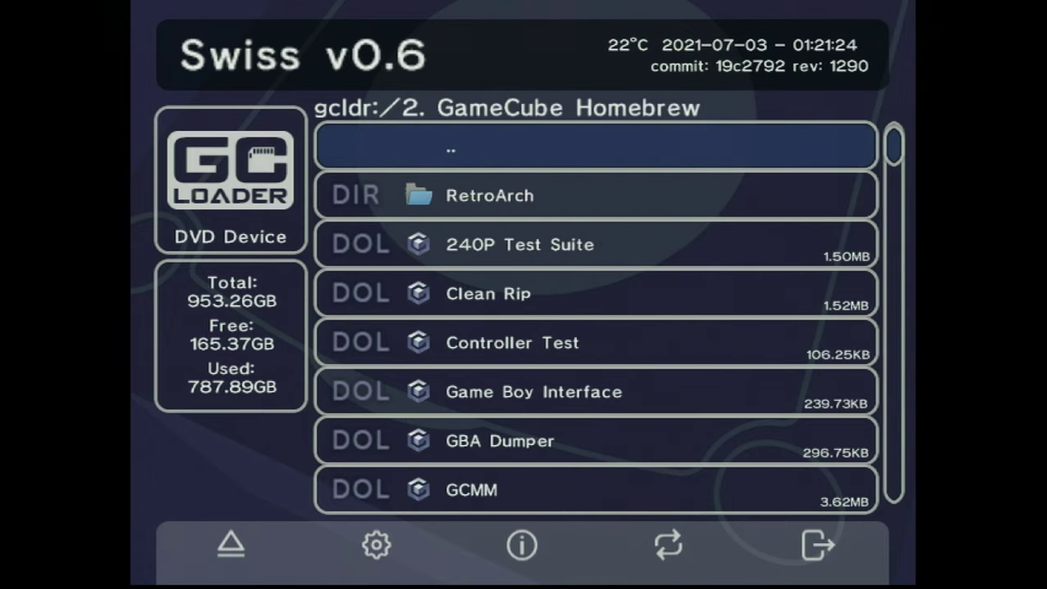
{"action": "key", "text": "Down"}
{"action": "key", "text": "Down"}
{"action": "key", "text": "Down"}
{"action": "key", "text": "Down"}
{"action": "key", "text": "Down"}
{"action": "key", "text": "Down"}
{"action": "key", "text": "Down"}
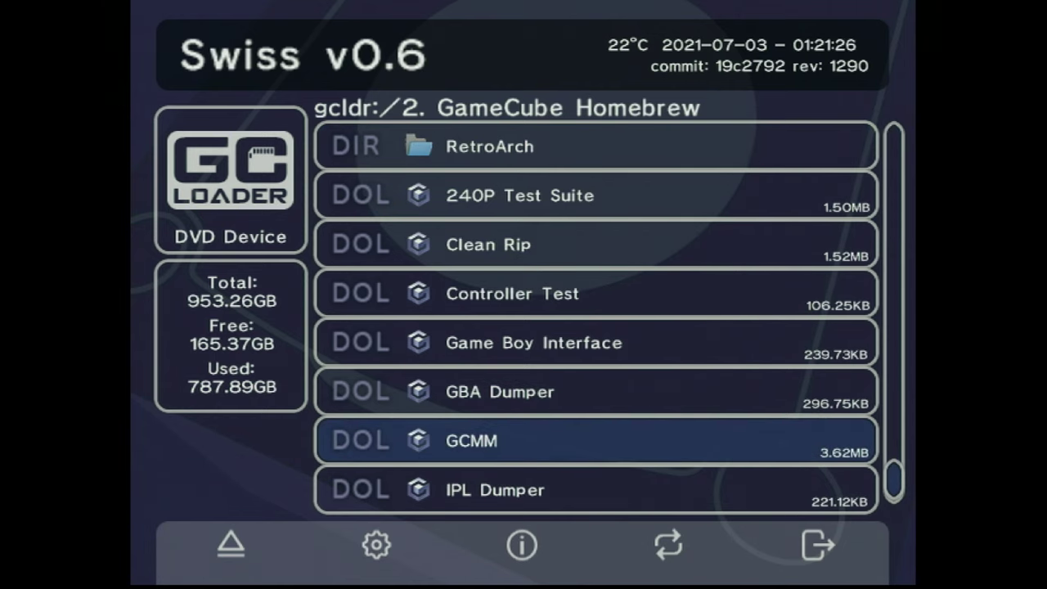
{"action": "key", "text": "Return"}
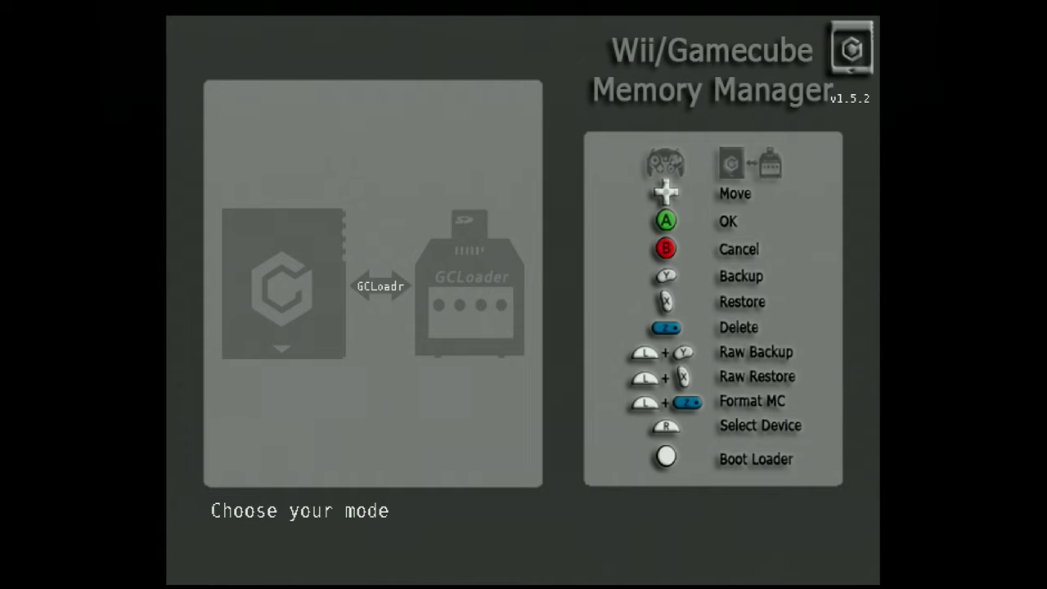
Enter Backup Mode on a memory card slot and browse the saves down to Resident Evil 2.
{"action": "key", "text": "y"}
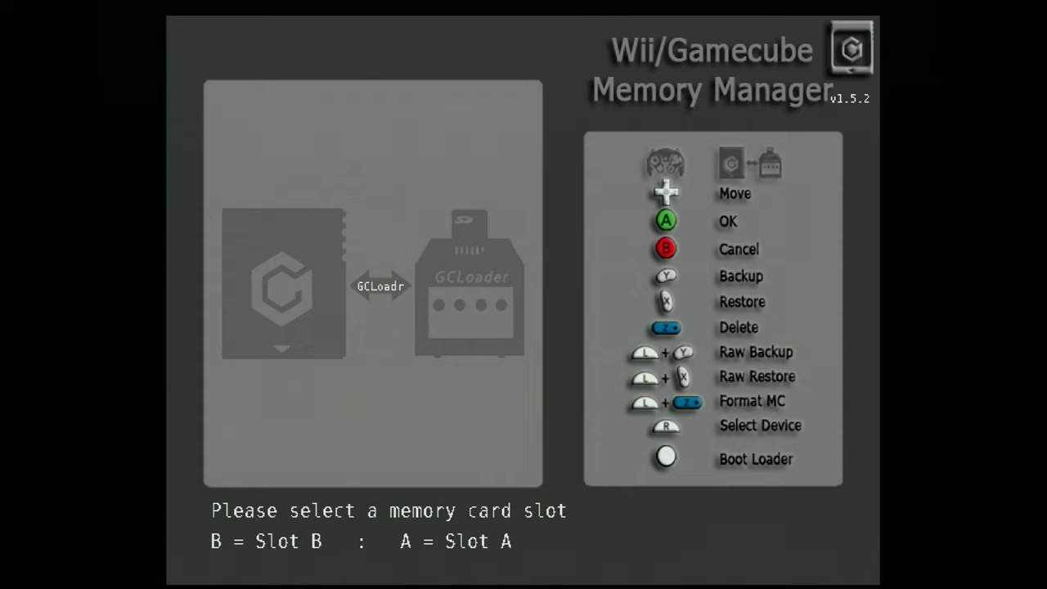
{"action": "key", "text": "a"}
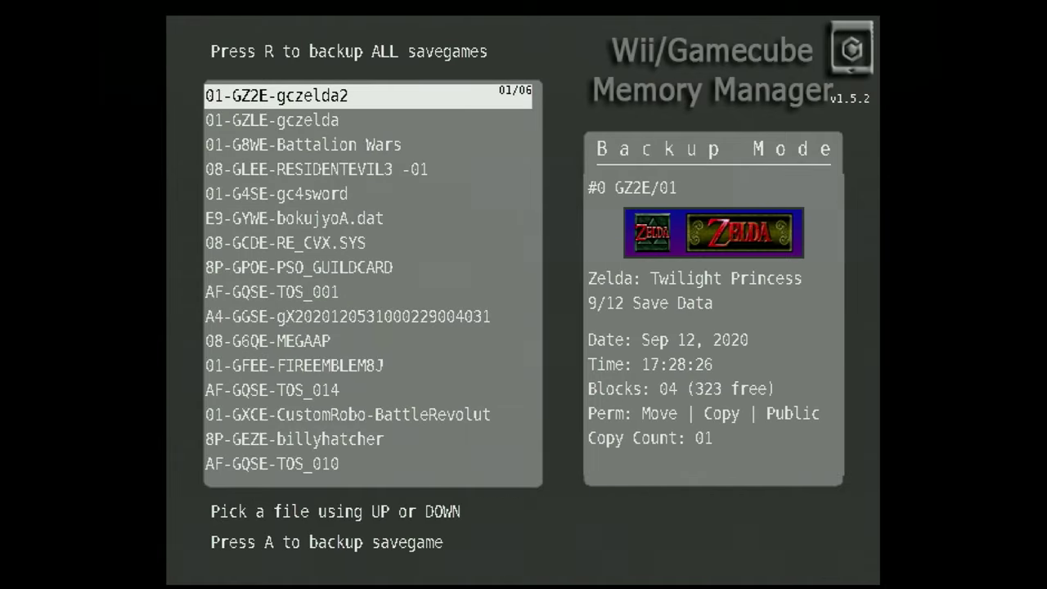
{"action": "key", "text": "Down"}
{"action": "key", "text": "Down"}
{"action": "key", "text": "Down"}
{"action": "key", "text": "Down"}
{"action": "key", "text": "Down"}
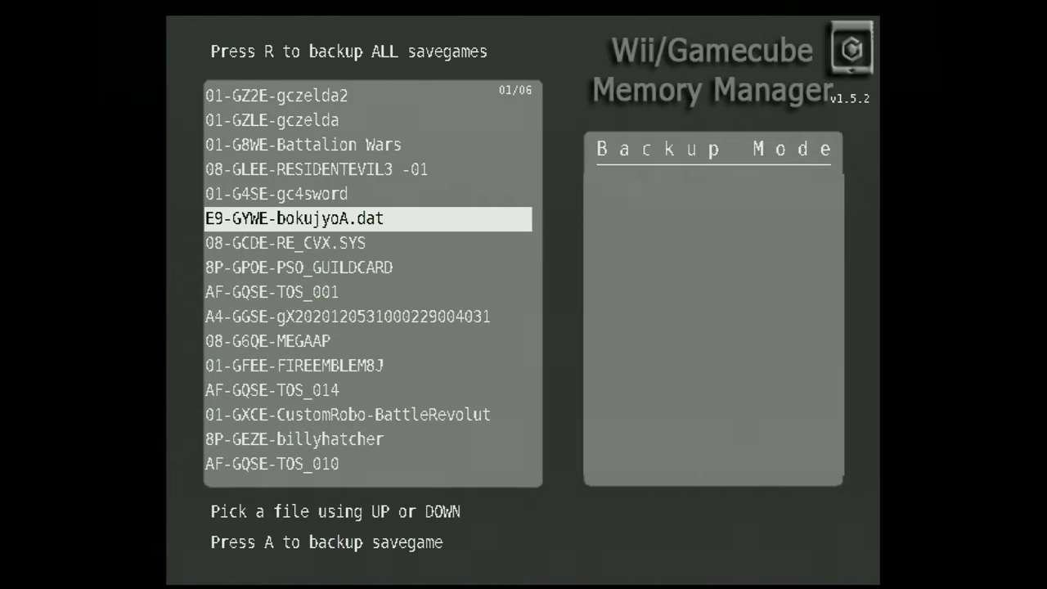
{"action": "key", "text": "Down"}
{"action": "key", "text": "Down"}
{"action": "key", "text": "Down"}
{"action": "key", "text": "Down"}
{"action": "key", "text": "Down"}
{"action": "key", "text": "Down"}
{"action": "key", "text": "Down"}
{"action": "key", "text": "Down"}
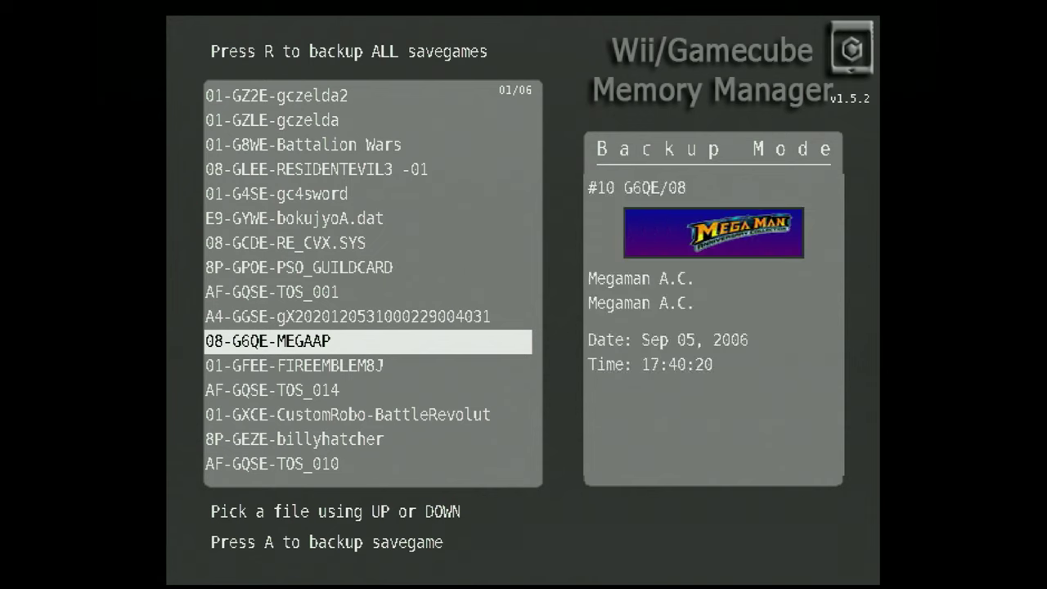
{"action": "key", "text": "Down"}
{"action": "key", "text": "Down"}
{"action": "key", "text": "Down"}
{"action": "key", "text": "Down"}
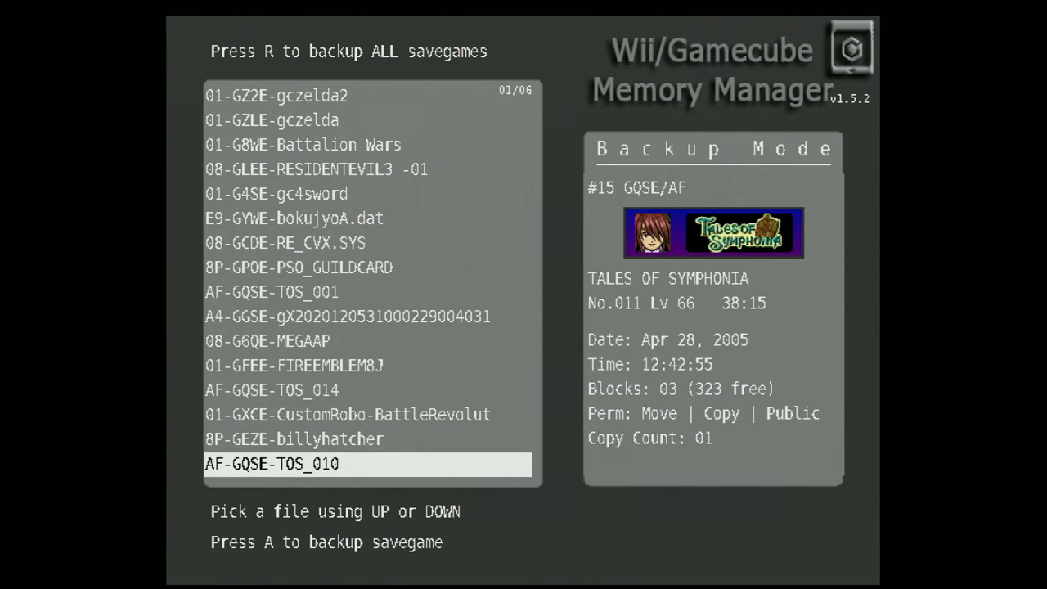
{"action": "key", "text": "Down"}
{"action": "key", "text": "Down"}
{"action": "key", "text": "Down"}
{"action": "key", "text": "Down"}
{"action": "key", "text": "Down"}
{"action": "key", "text": "Down"}
{"action": "key", "text": "Down"}
{"action": "key", "text": "Down"}
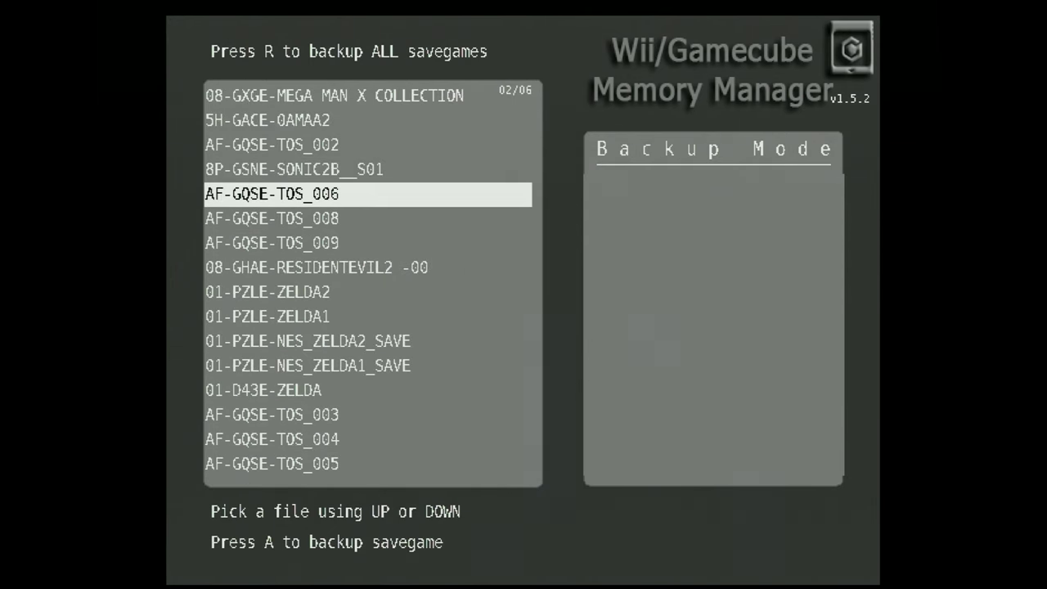
{"action": "key", "text": "Down"}
{"action": "key", "text": "Down"}
{"action": "key", "text": "Down"}
{"action": "key", "text": "Down"}
{"action": "key", "text": "Down"}
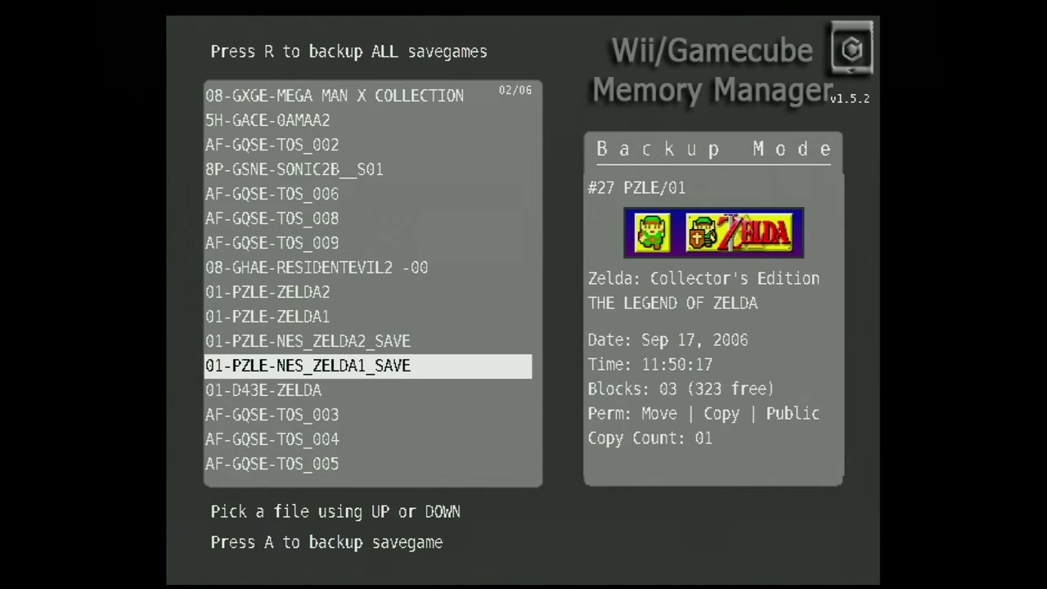
{"action": "key", "text": "Down"}
{"action": "key", "text": "Down"}
{"action": "key", "text": "Down"}
{"action": "key", "text": "Down"}
{"action": "key", "text": "Down"}
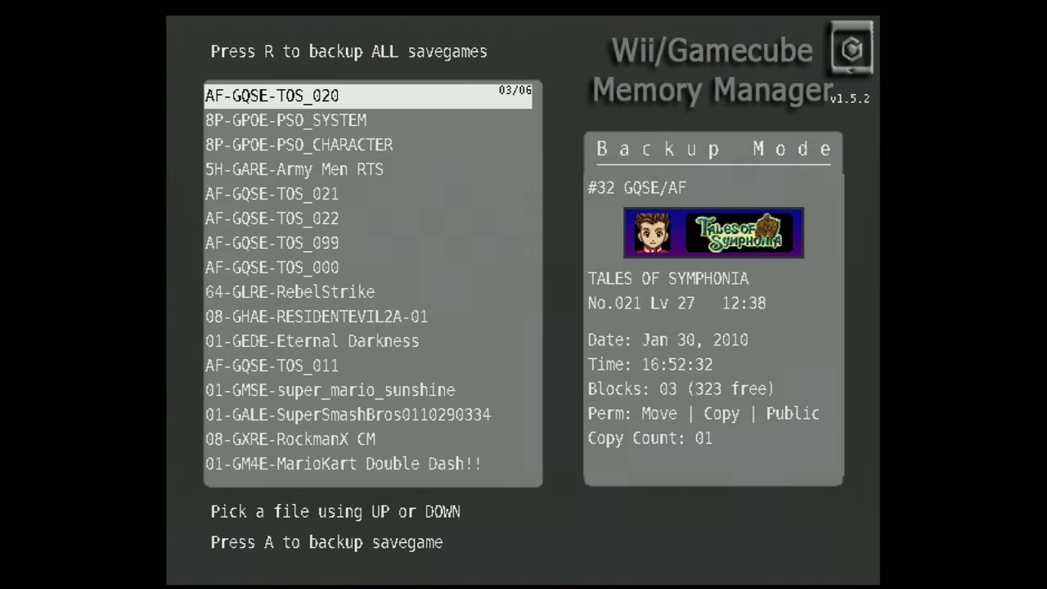
{"action": "key", "text": "Down"}
{"action": "key", "text": "Down"}
{"action": "key", "text": "Down"}
{"action": "key", "text": "Down"}
{"action": "key", "text": "Down"}
{"action": "key", "text": "Down"}
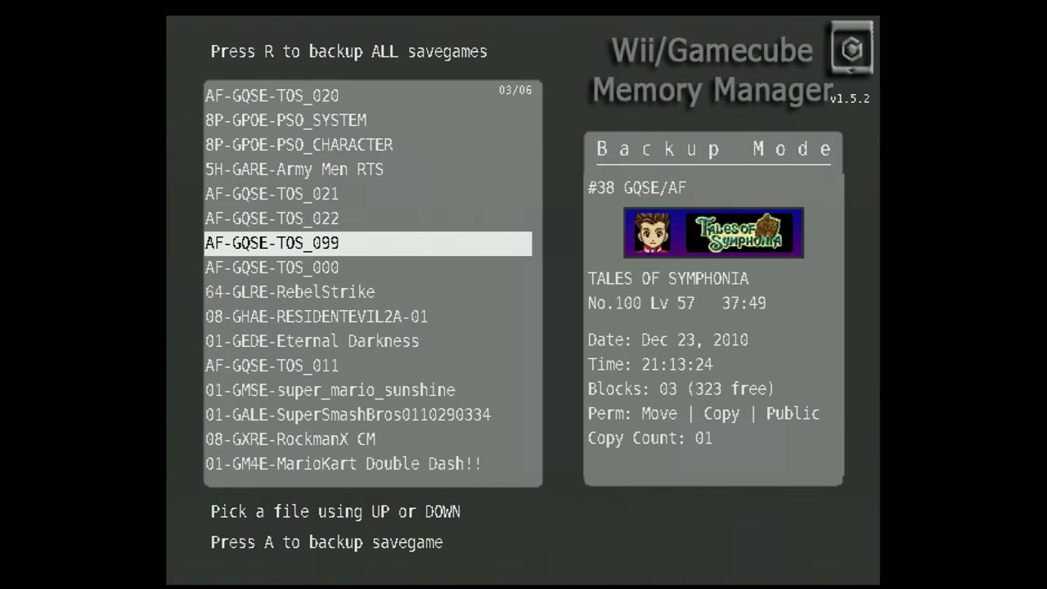
Skip to the Star Wars Bounty Hunter save, leave Backup Mode, and start a Raw Backup.
{"action": "key", "text": "Down"}
{"action": "key", "text": "Right"}
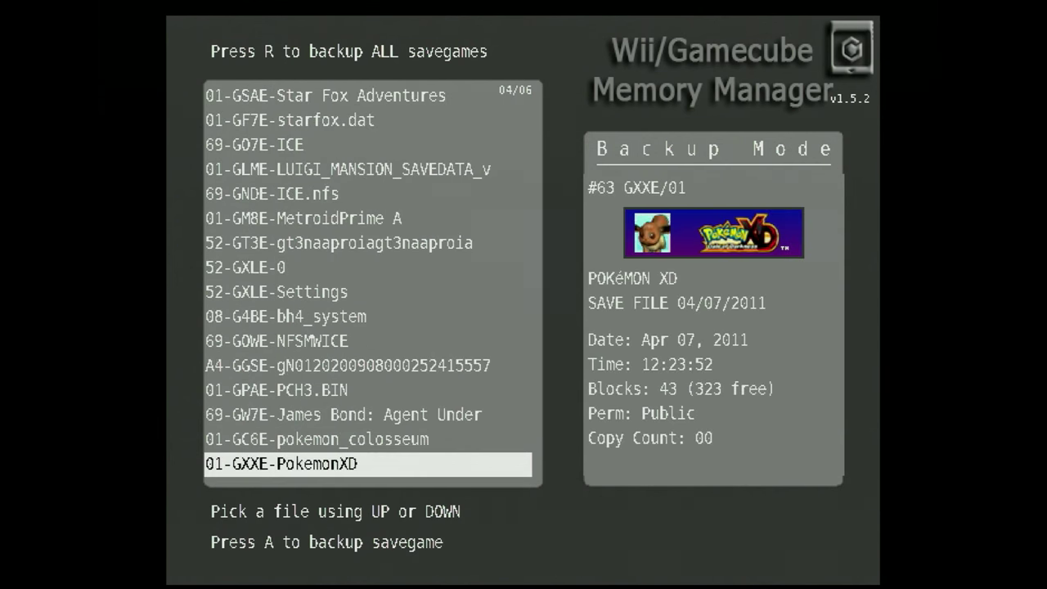
{"action": "key", "text": "Down"}
{"action": "key", "text": "Down"}
{"action": "key", "text": "Down"}
{"action": "key", "text": "Down"}
{"action": "key", "text": "Down"}
{"action": "key", "text": "Down"}
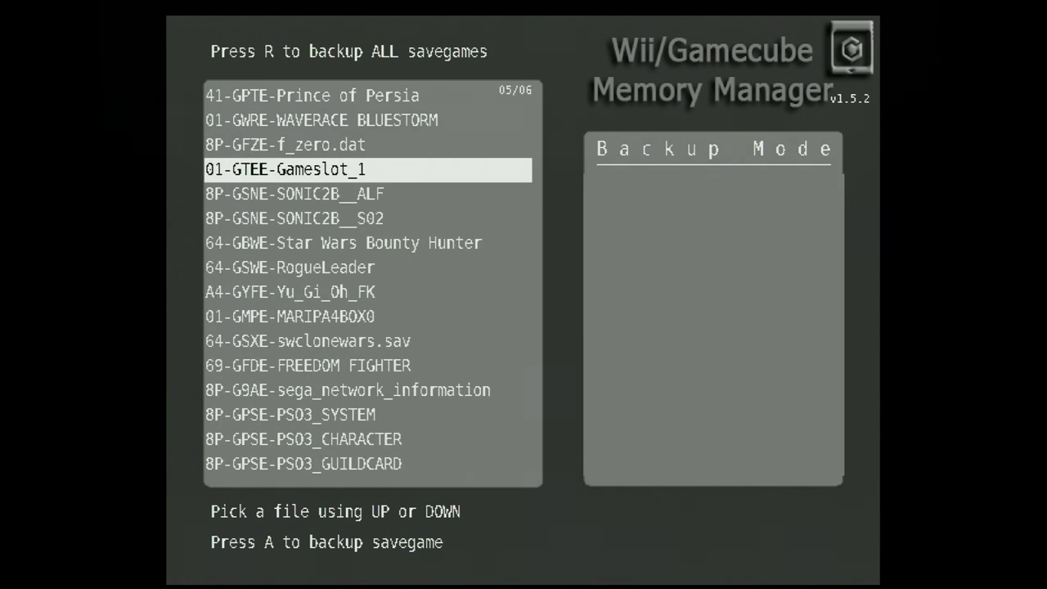
{"action": "key", "text": "Down"}
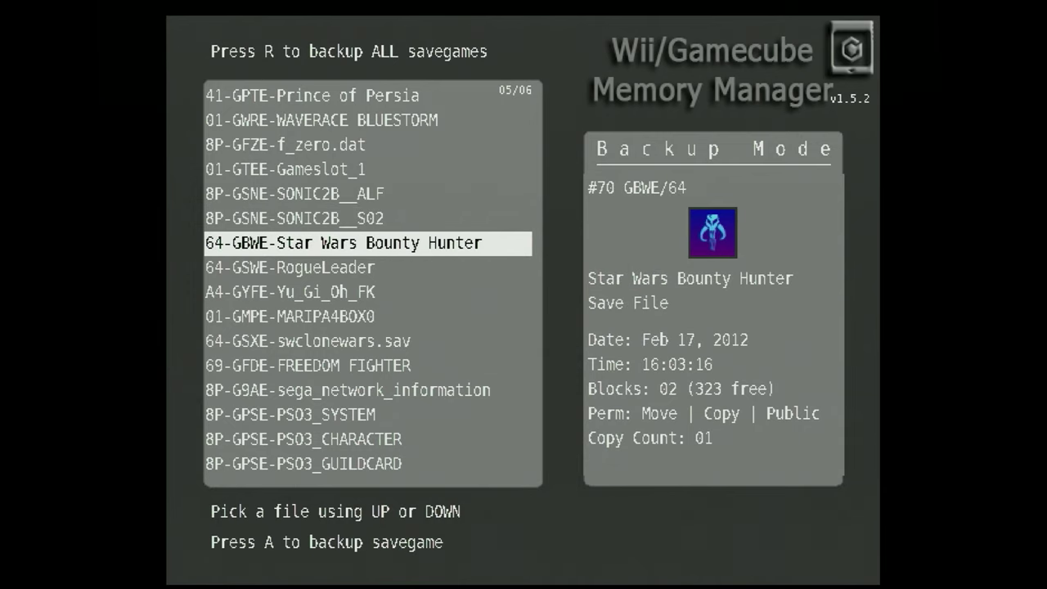
{"action": "key", "text": "Down"}
{"action": "key", "text": "Down"}
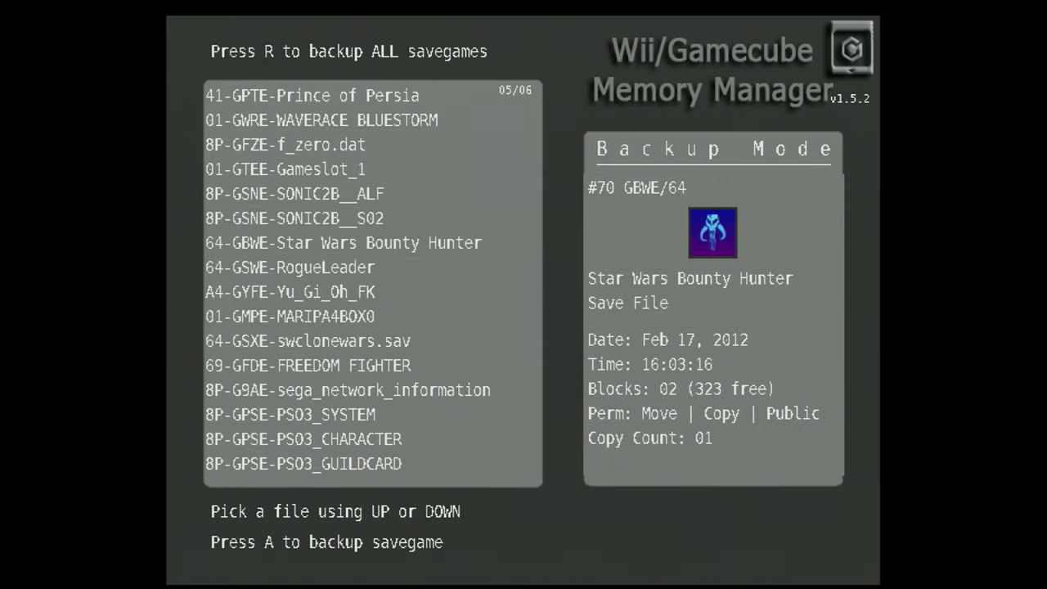
{"action": "key", "text": "Escape"}
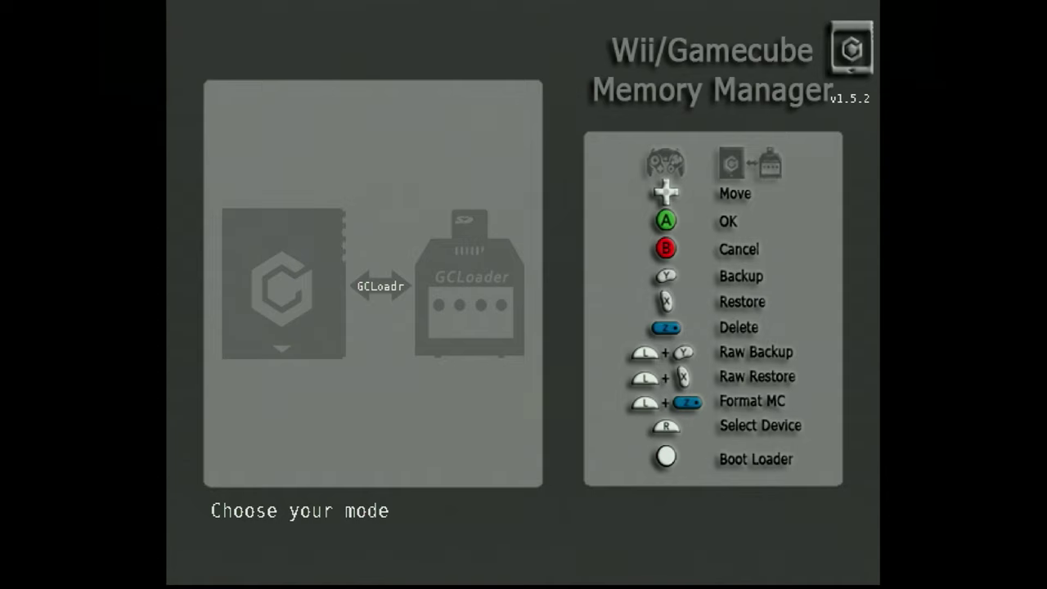
{"action": "key", "text": "y"}
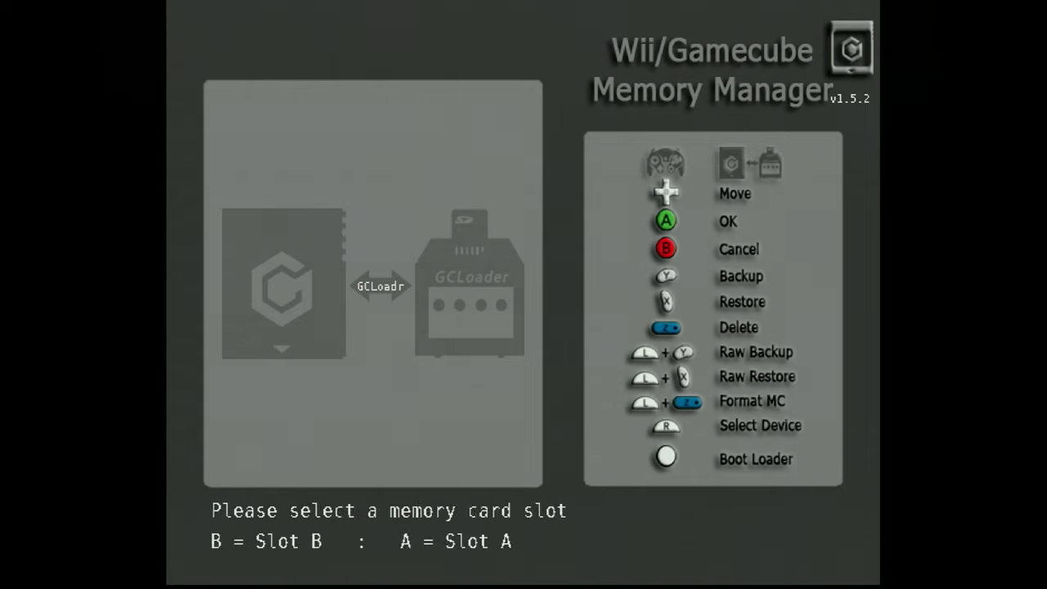
Raw-back up the Slot A memory card (8388608 bytes) to the FAT device, then exit GCMM to the loader.
{"action": "key", "text": "a"}
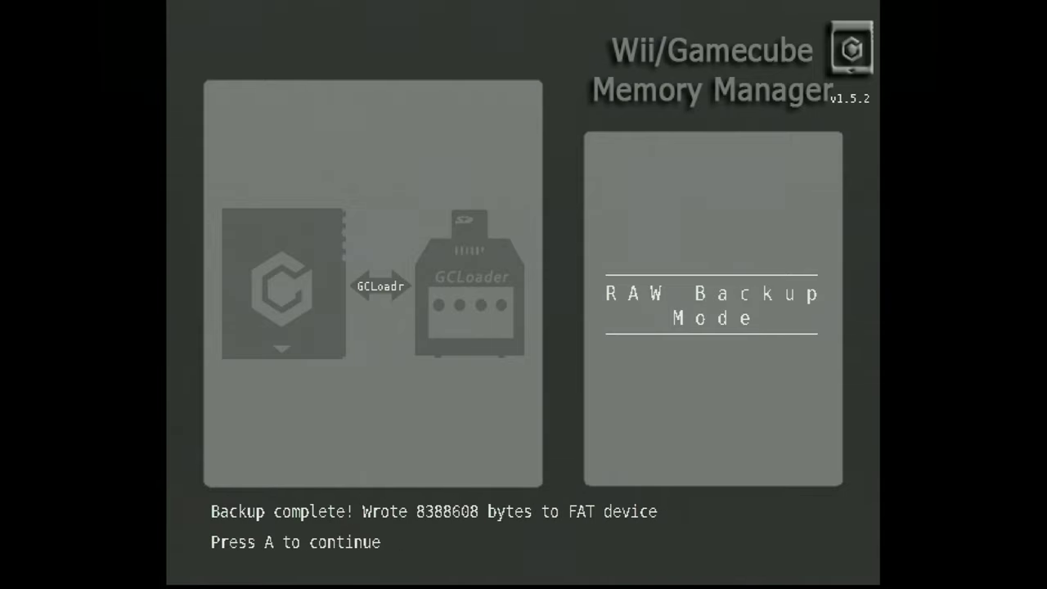
{"action": "key", "text": "a"}
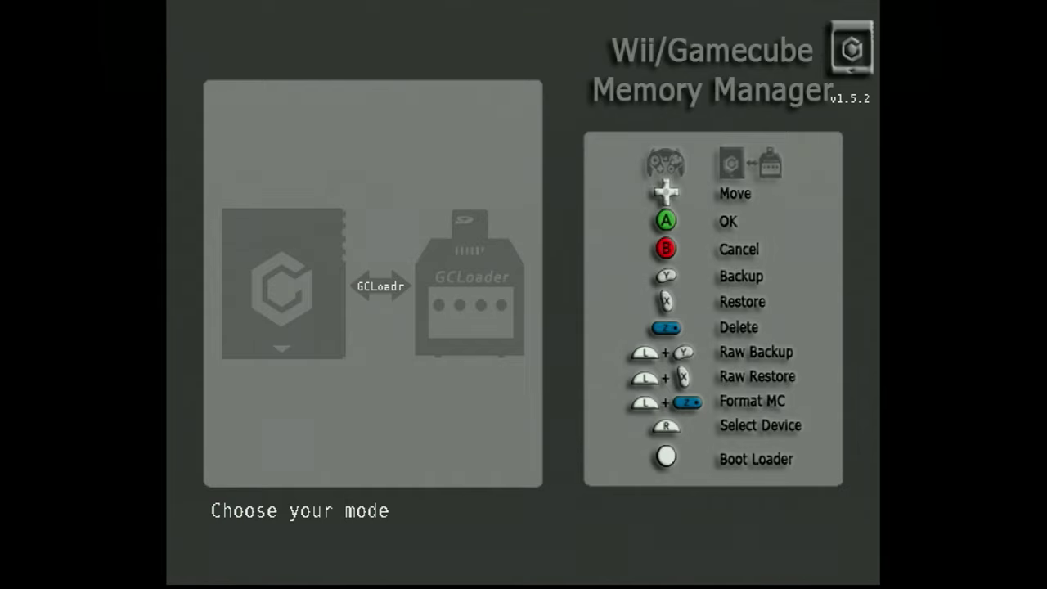
{"action": "key", "text": "Return"}
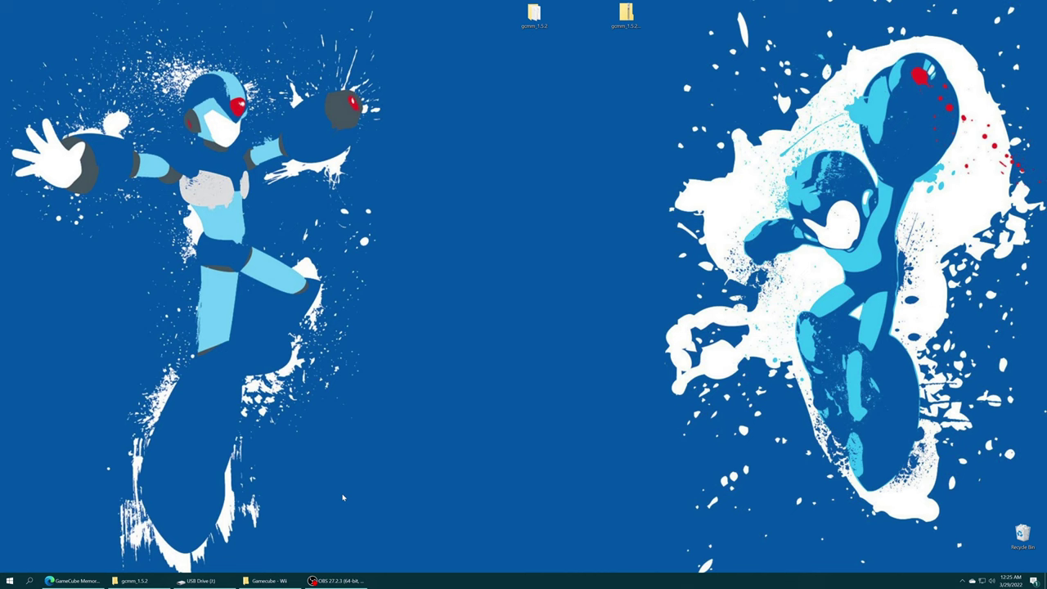
Copy the 8 MB .raw backup from the USB drive's MCBACKUP folder onto the desktop.
{"action": "left_click", "coordinate": [262, 580]}
{"action": "left_click", "coordinate": [198, 580]}
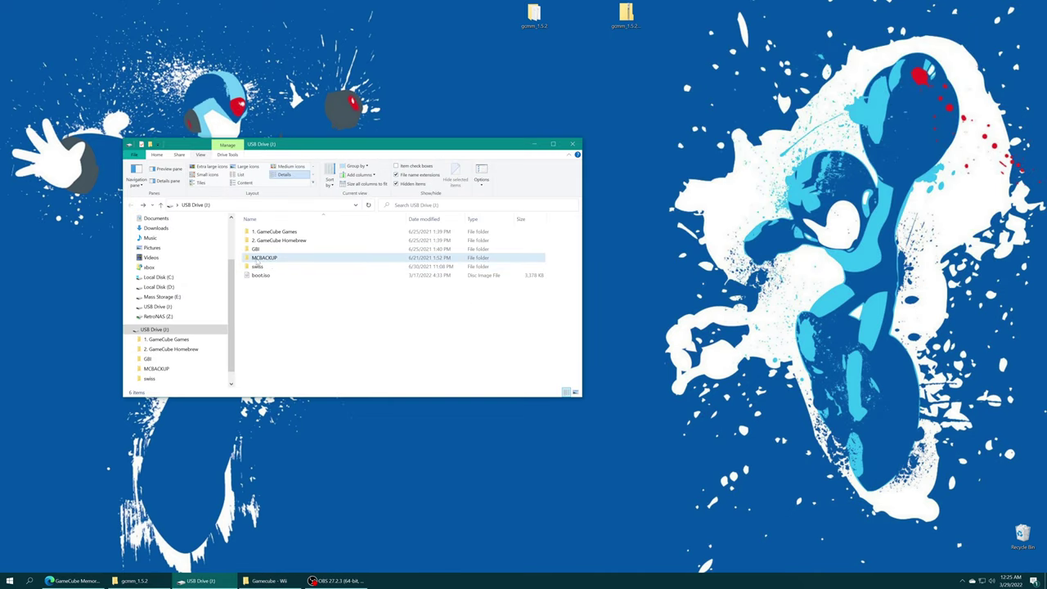
{"action": "double_click", "coordinate": [260, 258]}
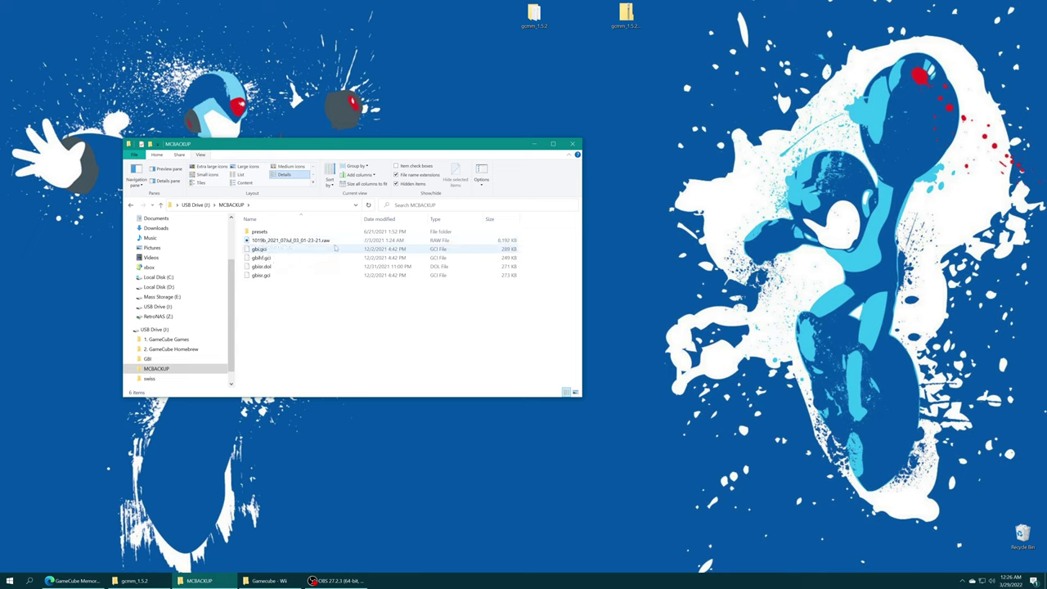
{"action": "left_click_drag", "start_coordinate": [327, 240], "coordinate": [444, 89]}
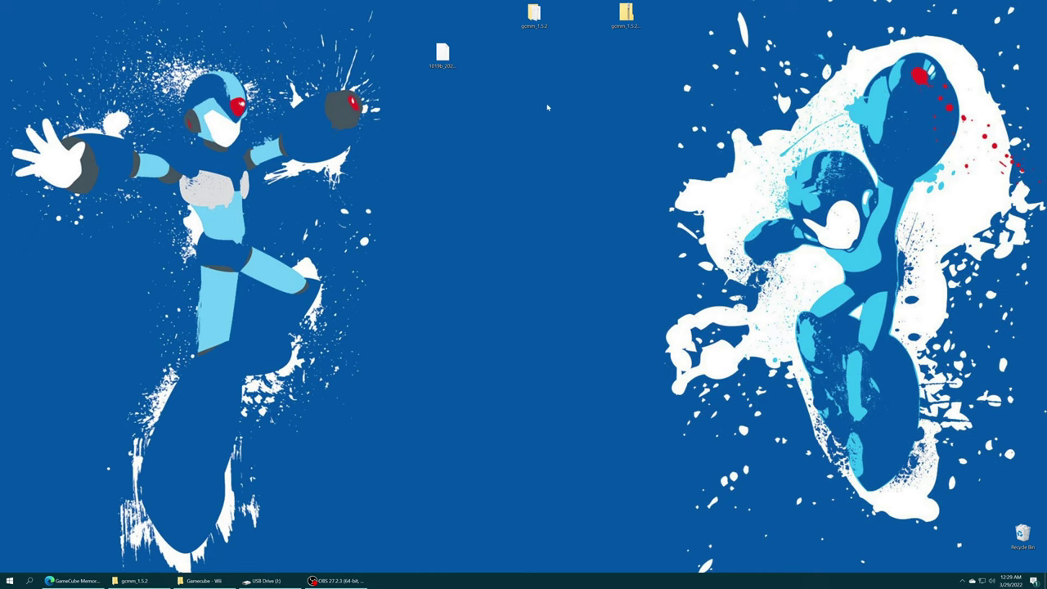
Copy the gcmm-dark folder from gcmm_1.5.2's wii folder into the USB drive's apps folder.
{"action": "left_click", "coordinate": [149, 580]}
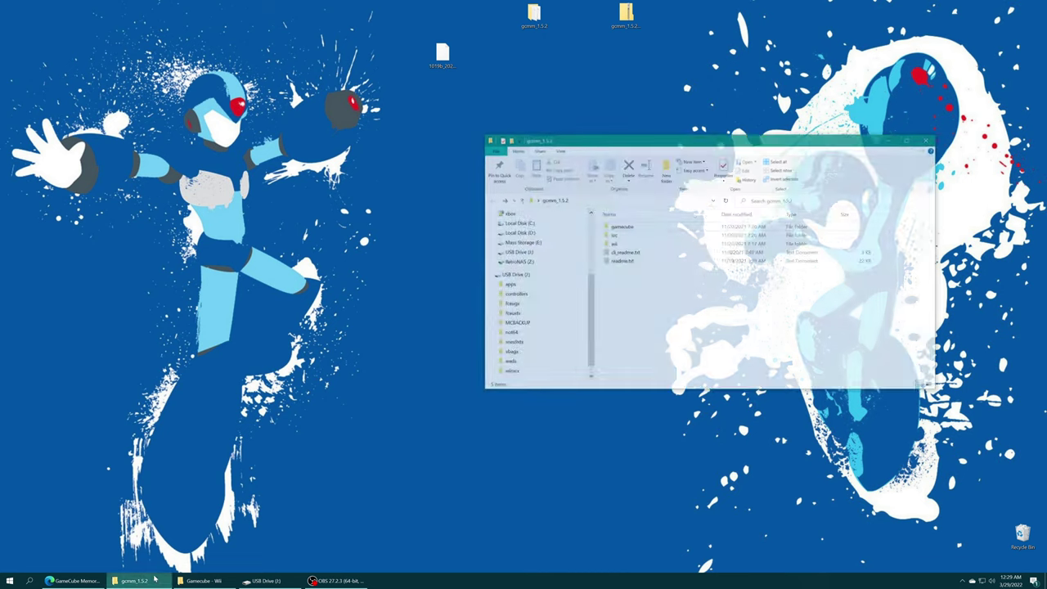
{"action": "double_click", "coordinate": [653, 223]}
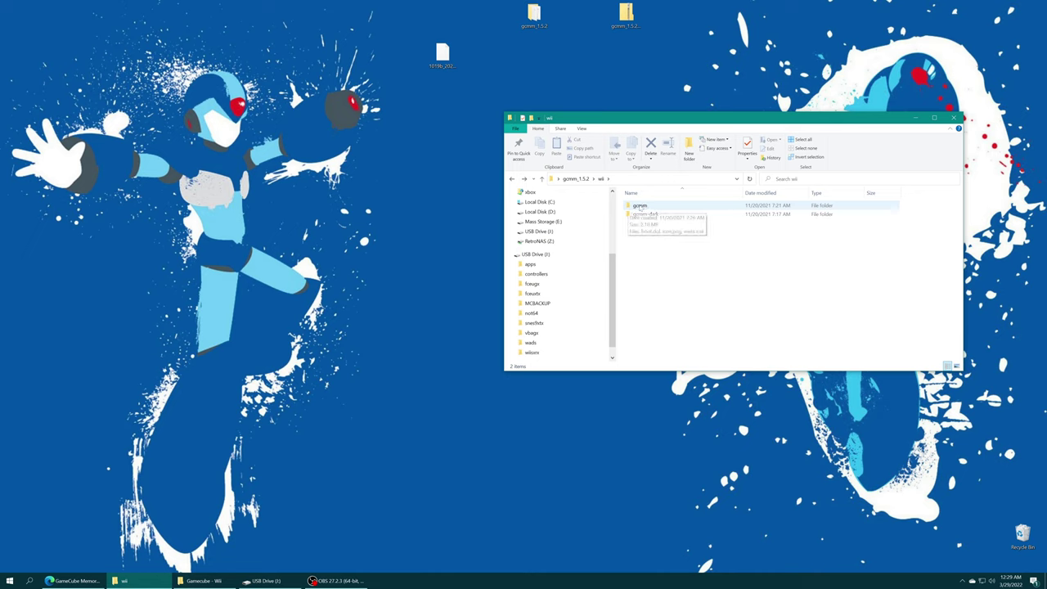
{"action": "left_click", "coordinate": [653, 215]}
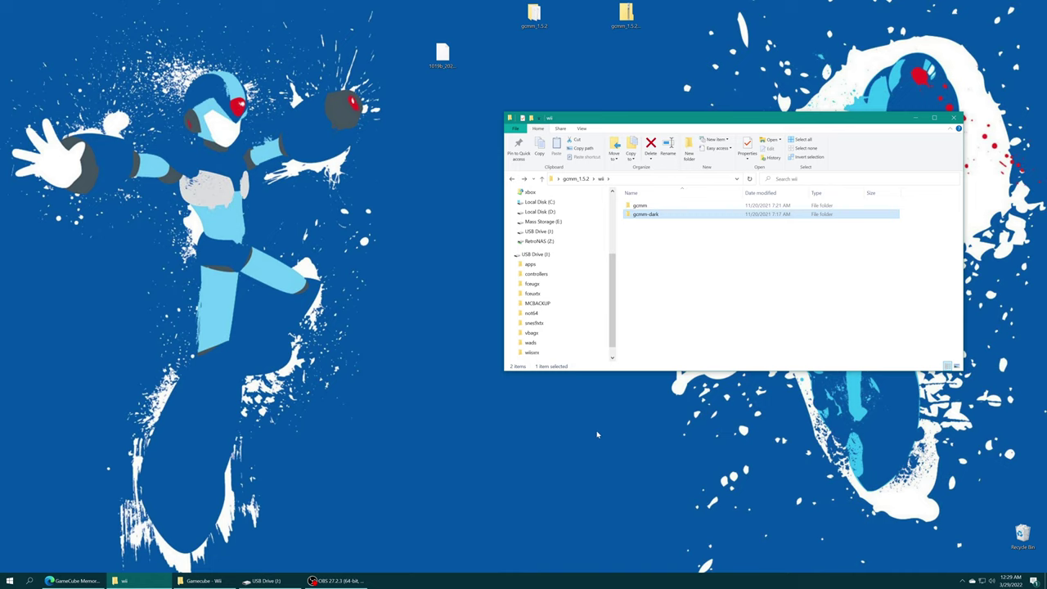
{"action": "left_click", "coordinate": [264, 581]}
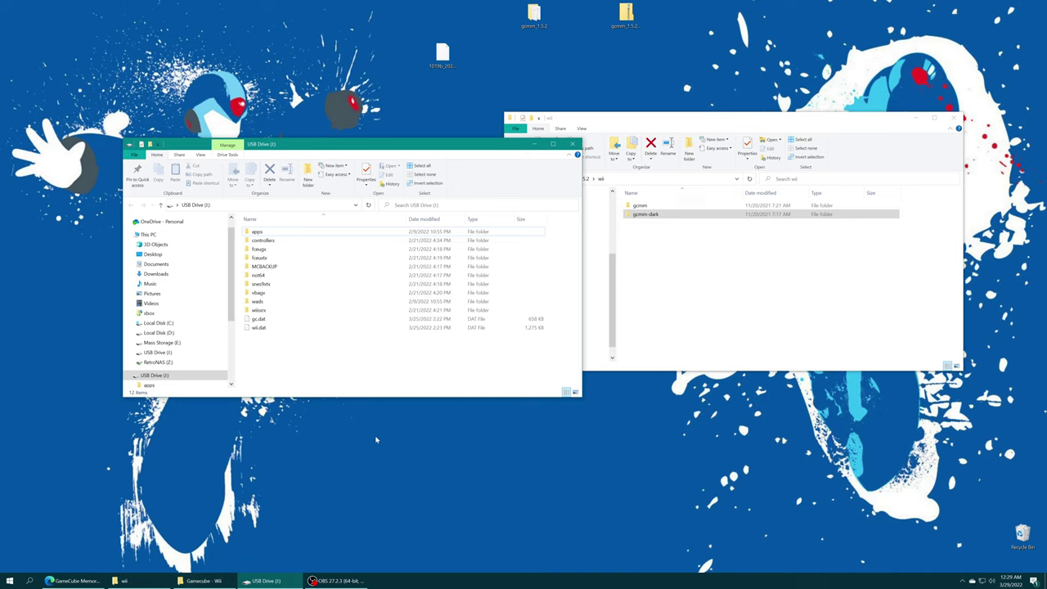
{"action": "double_click", "coordinate": [272, 235]}
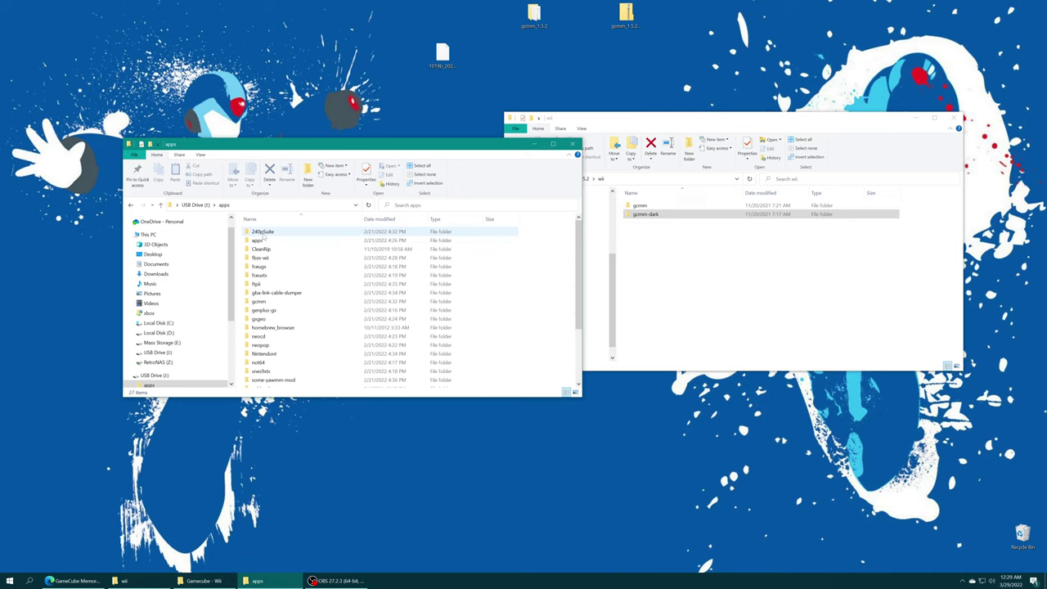
{"action": "left_click_drag", "start_coordinate": [646, 214], "coordinate": [544, 300]}
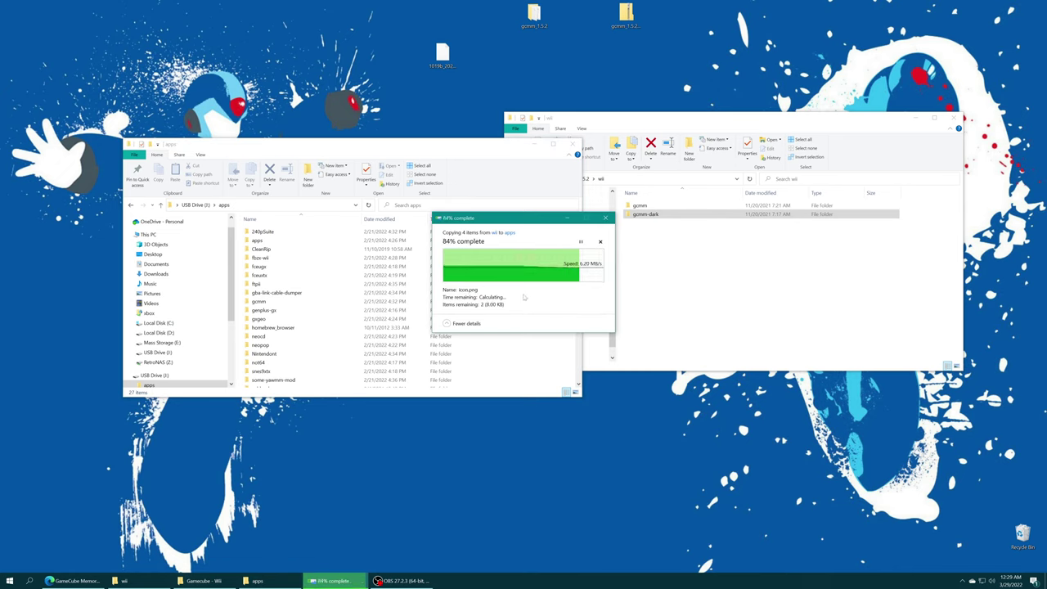
Delete the old gcmm folder from the USB drive's apps folder.
{"action": "scroll", "coordinate": [381, 295], "scroll_direction": "up", "scroll_amount": 4}
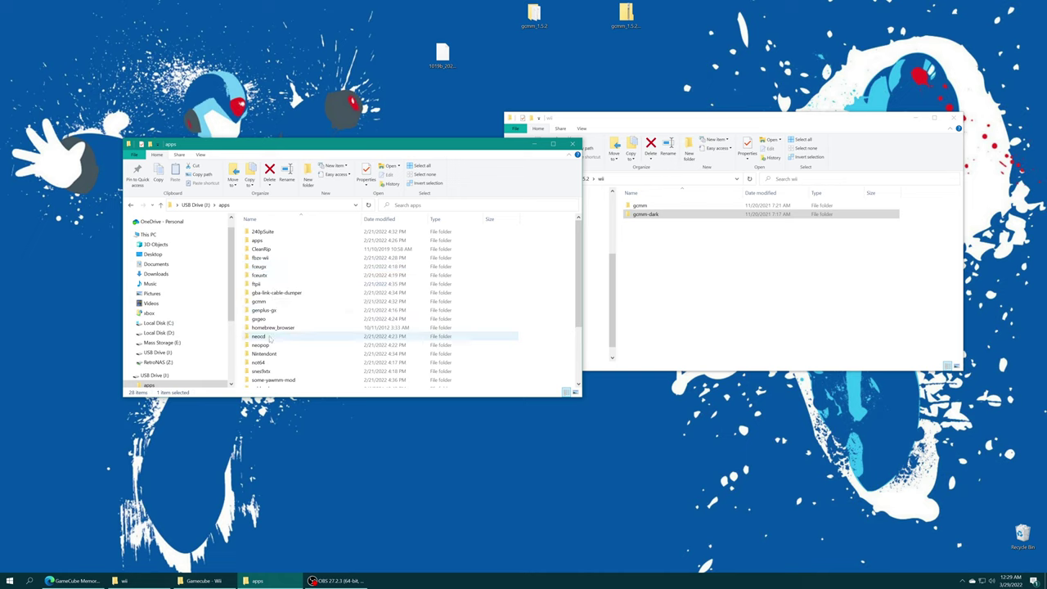
{"action": "left_click", "coordinate": [262, 302]}
{"action": "key", "text": "Delete"}
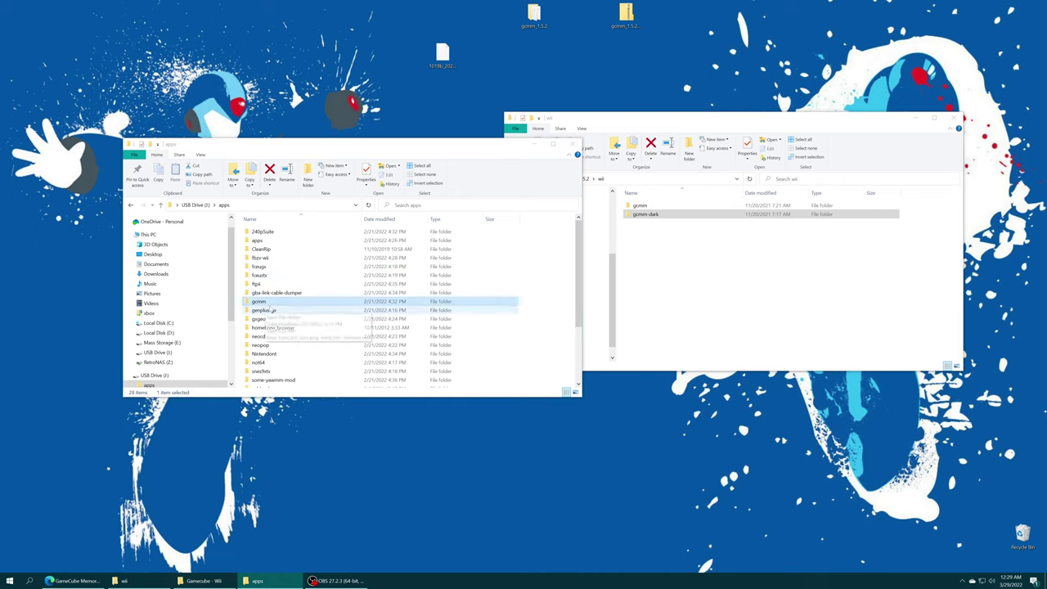
{"action": "left_click", "coordinate": [543, 317]}
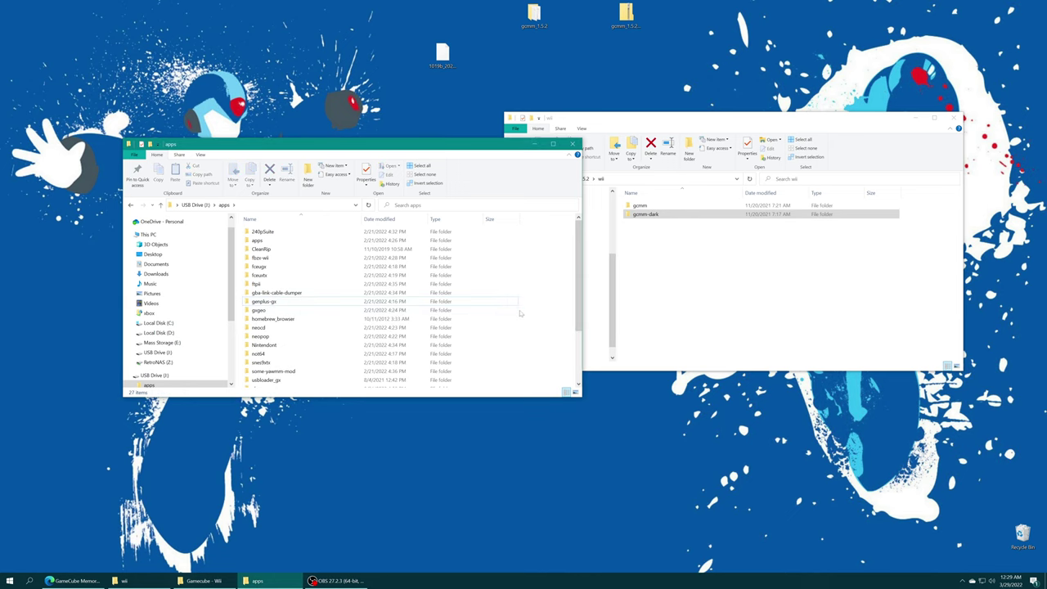
Check the files inside gcmm-dark, then close both Explorer windows.
{"action": "key", "text": "ctrl+v"}
{"action": "key", "text": "Return"}
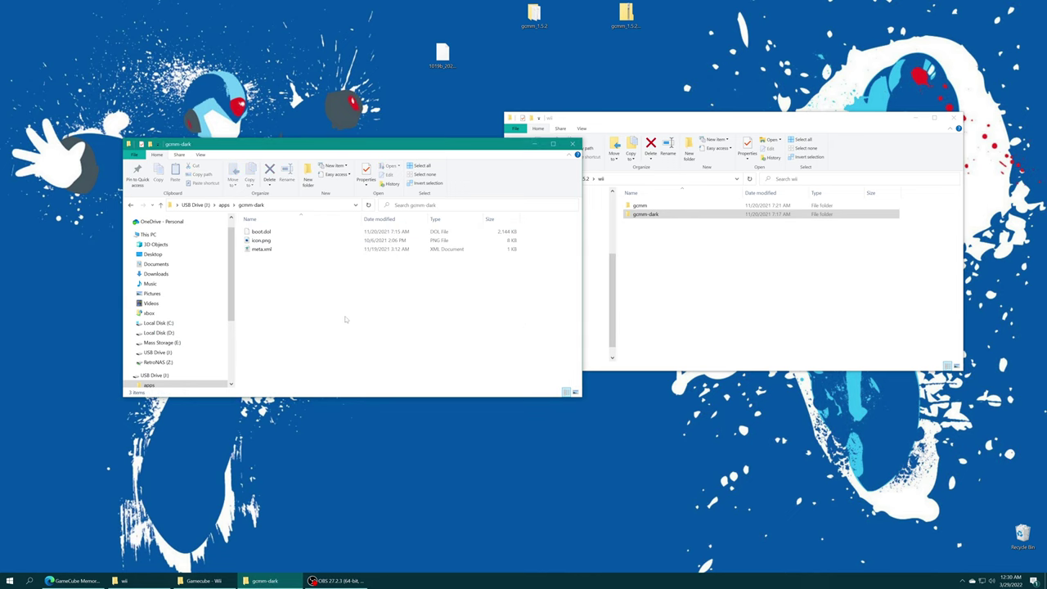
{"action": "key", "text": "alt+Left"}
{"action": "scroll", "coordinate": [470, 350], "scroll_direction": "down", "scroll_amount": 1}
{"action": "key", "text": "ctrl+w"}
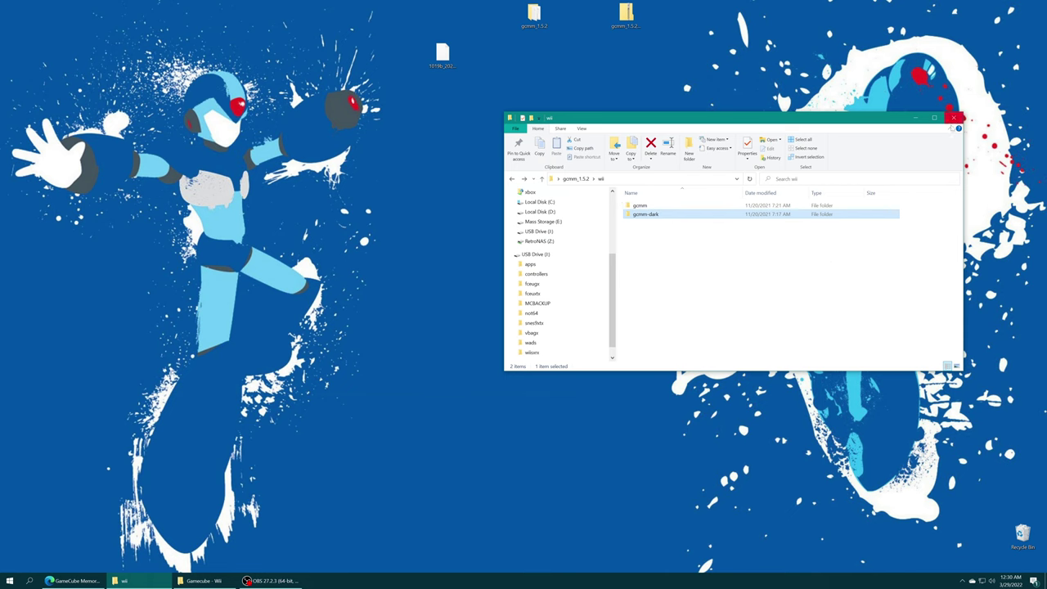
{"action": "left_click", "coordinate": [953, 117]}
{"action": "left_click", "coordinate": [595, 276]}
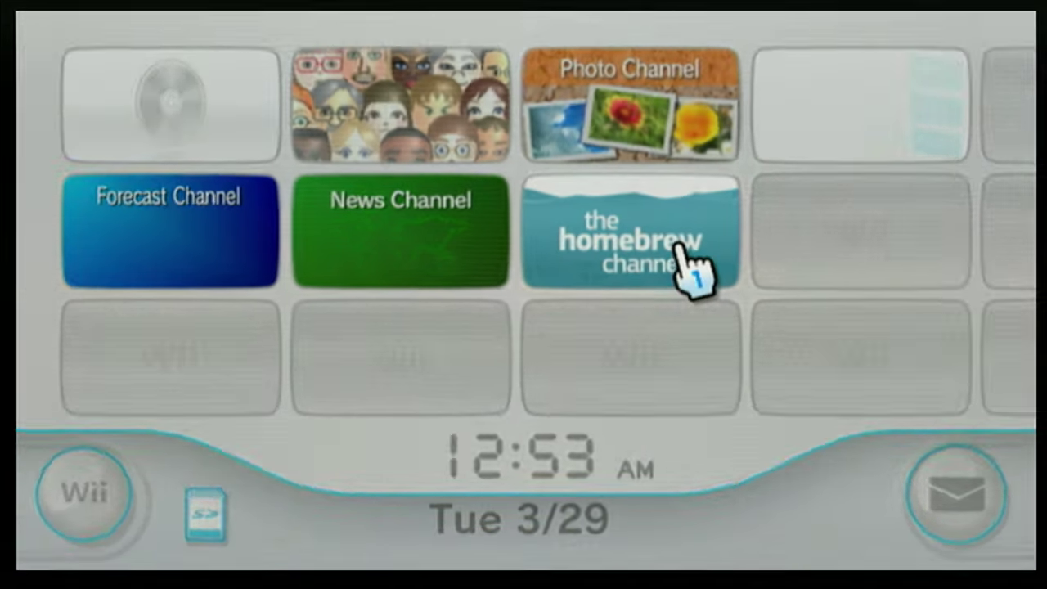
Load GCMM from the second page of apps in the Homebrew Channel.
{"action": "left_click", "coordinate": [683, 260]}
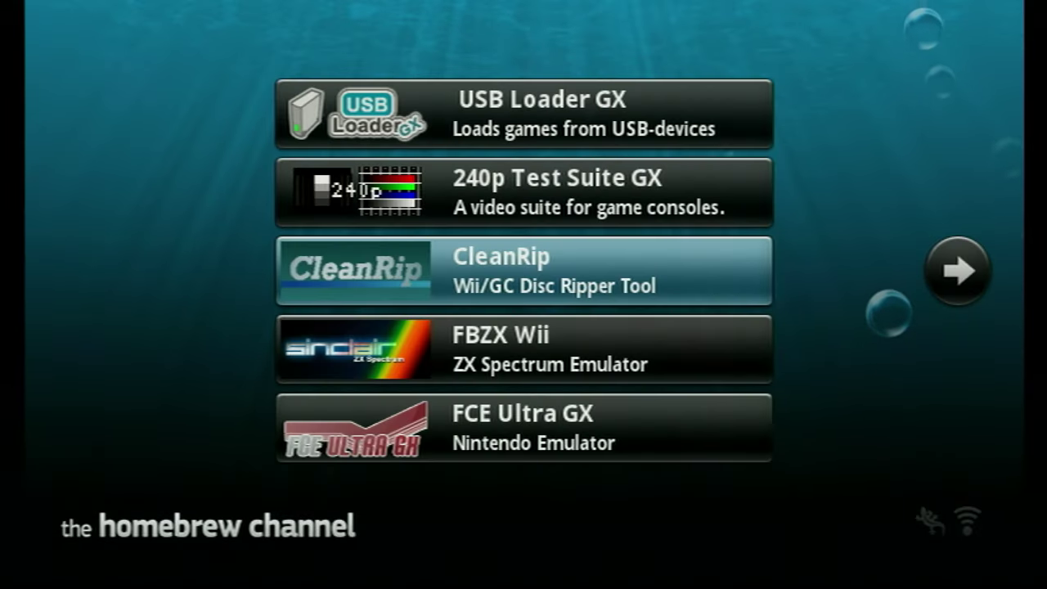
{"action": "key", "text": "Right"}
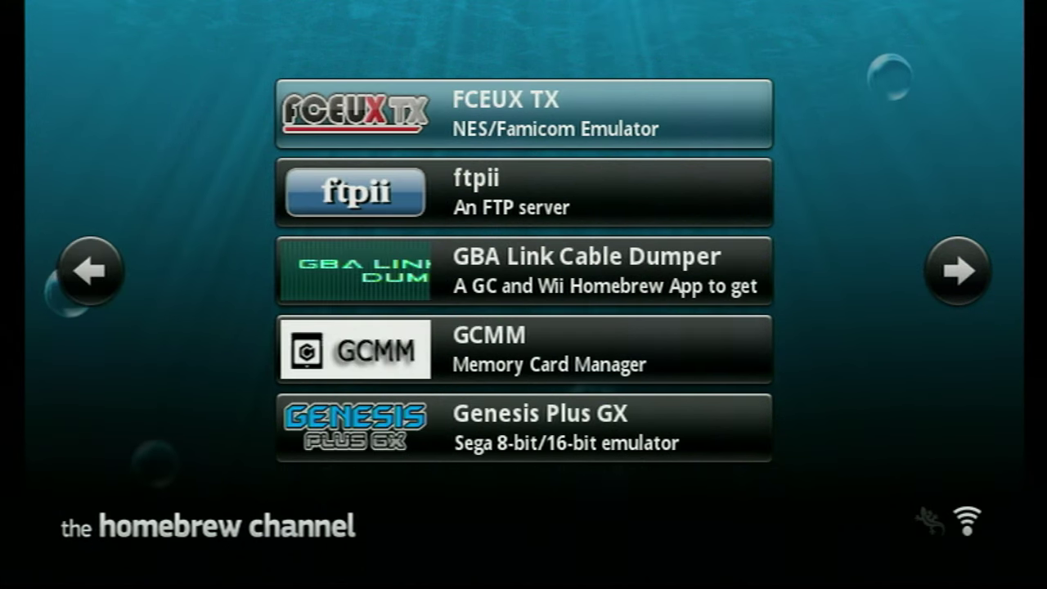
{"action": "key", "text": "Down"}
{"action": "key", "text": "Down"}
{"action": "key", "text": "Down"}
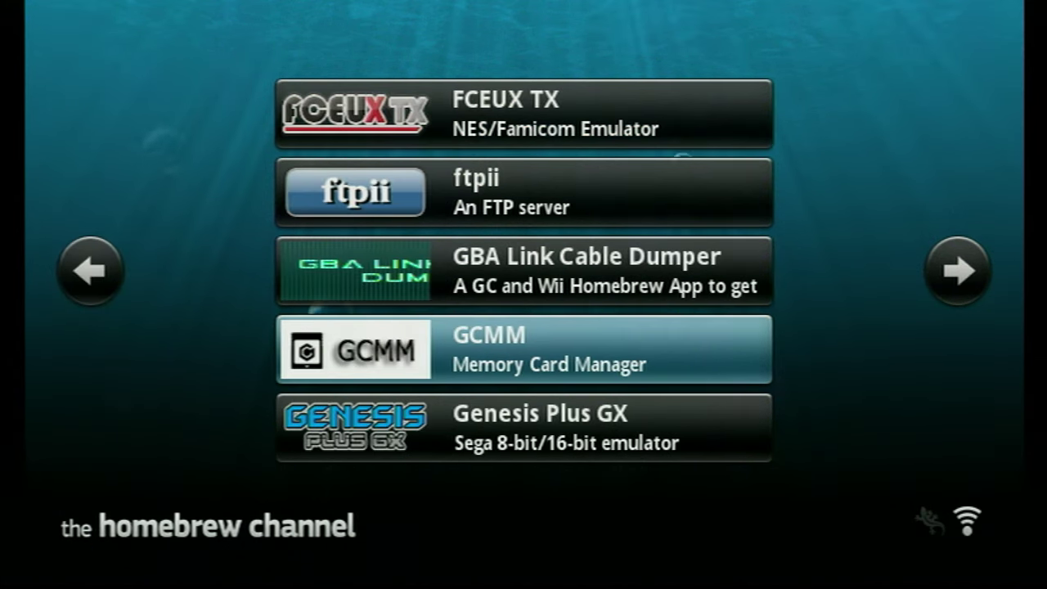
{"action": "key", "text": "Return"}
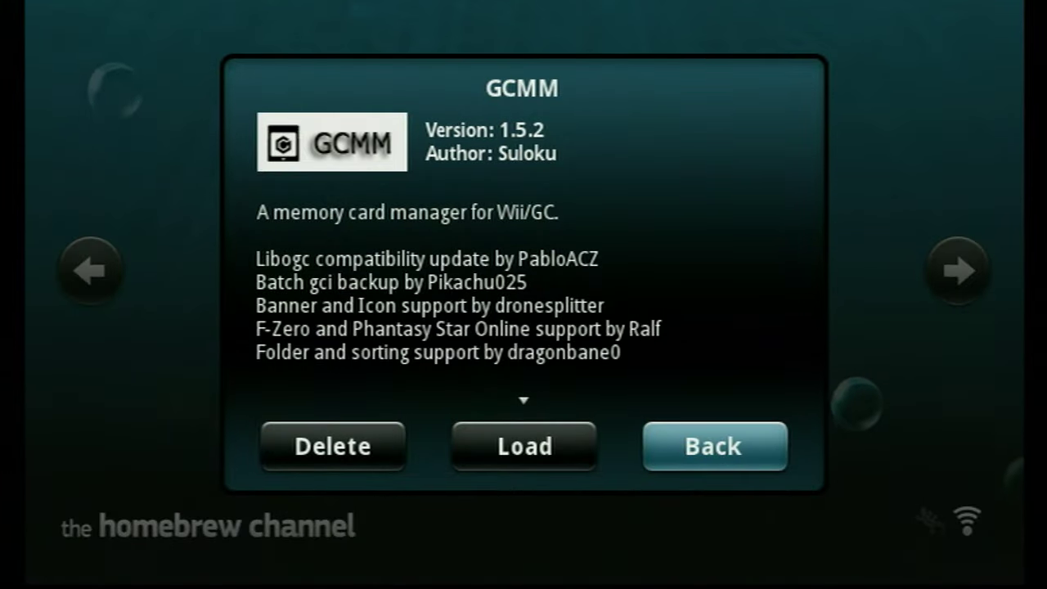
{"action": "key", "text": "Left"}
{"action": "key", "text": "Return"}
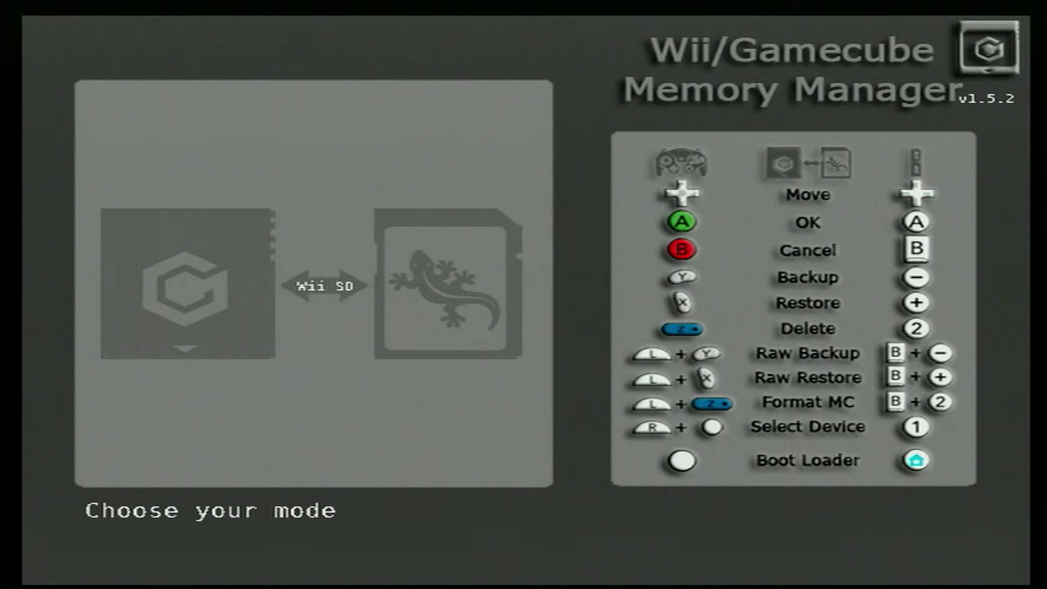
Choose the Wii Front SD slot as storage and open Backup Mode's save list for the card slot.
{"action": "key", "text": "Return"}
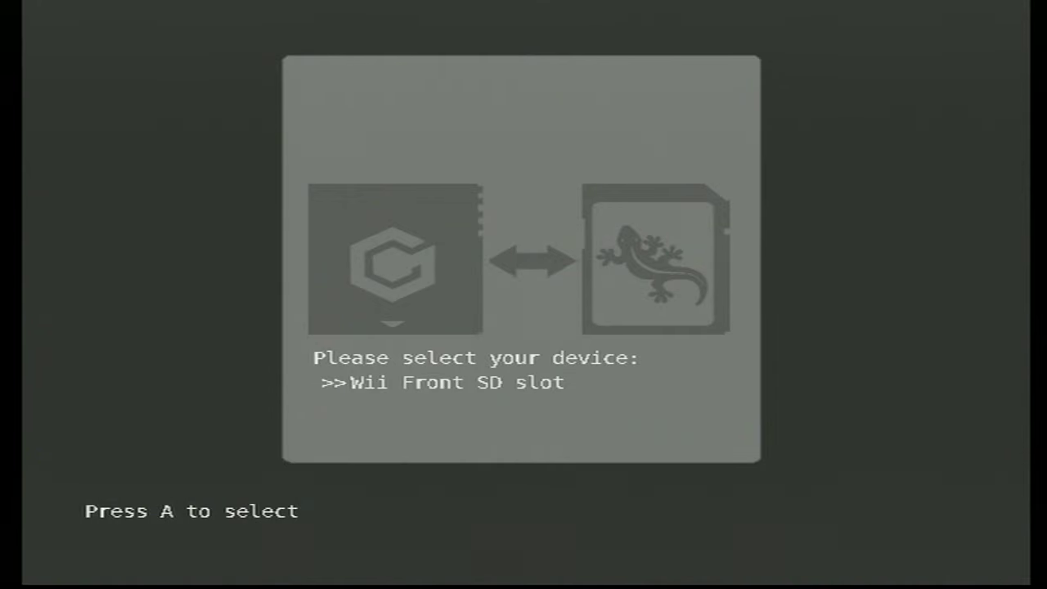
{"action": "key", "text": "Return"}
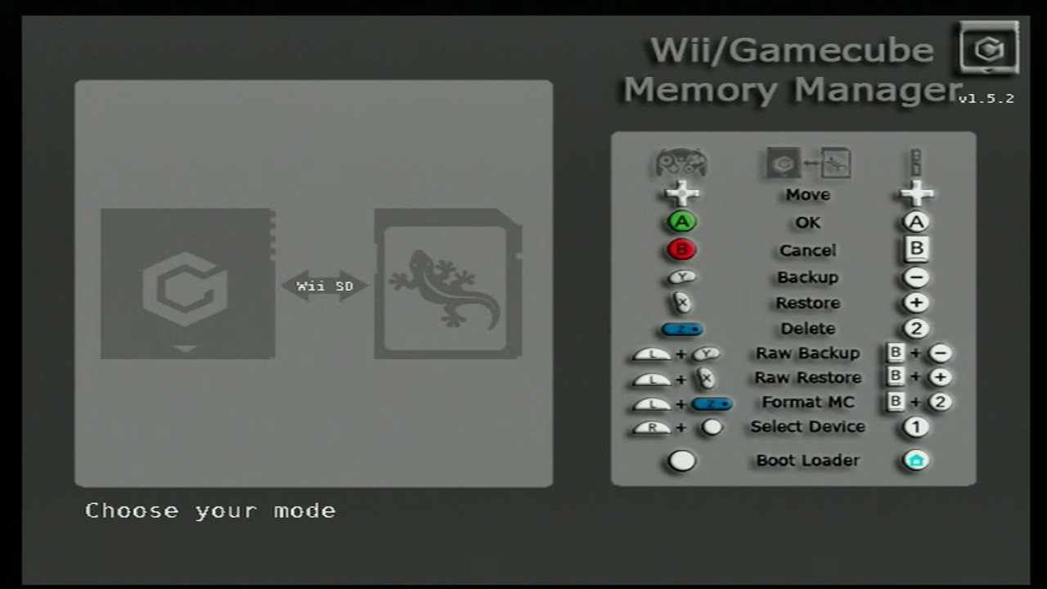
{"action": "key", "text": "minus"}
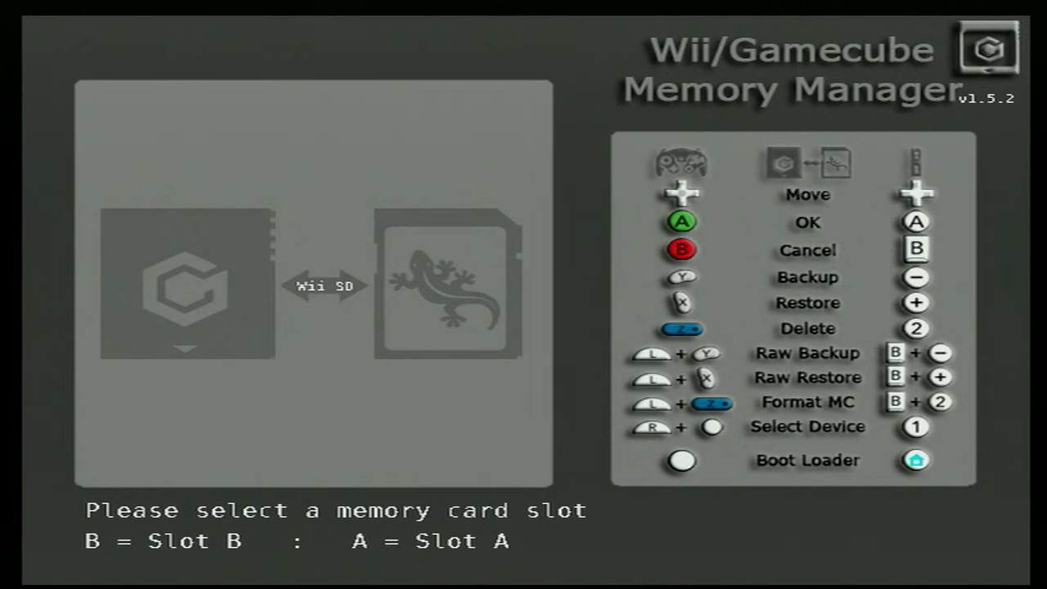
{"action": "key", "text": "b"}
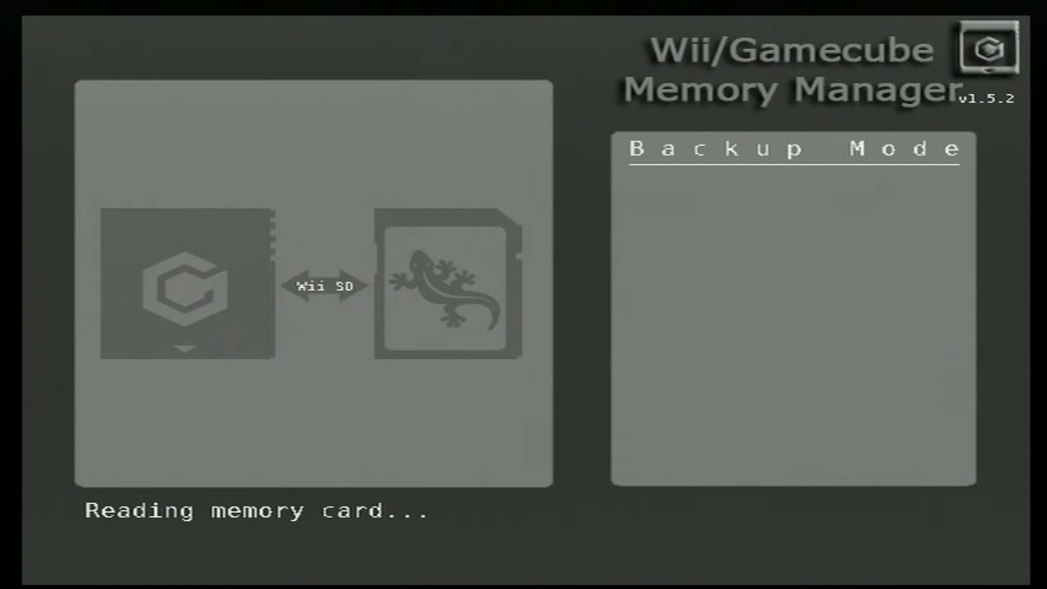
{"action": "key", "text": "a"}
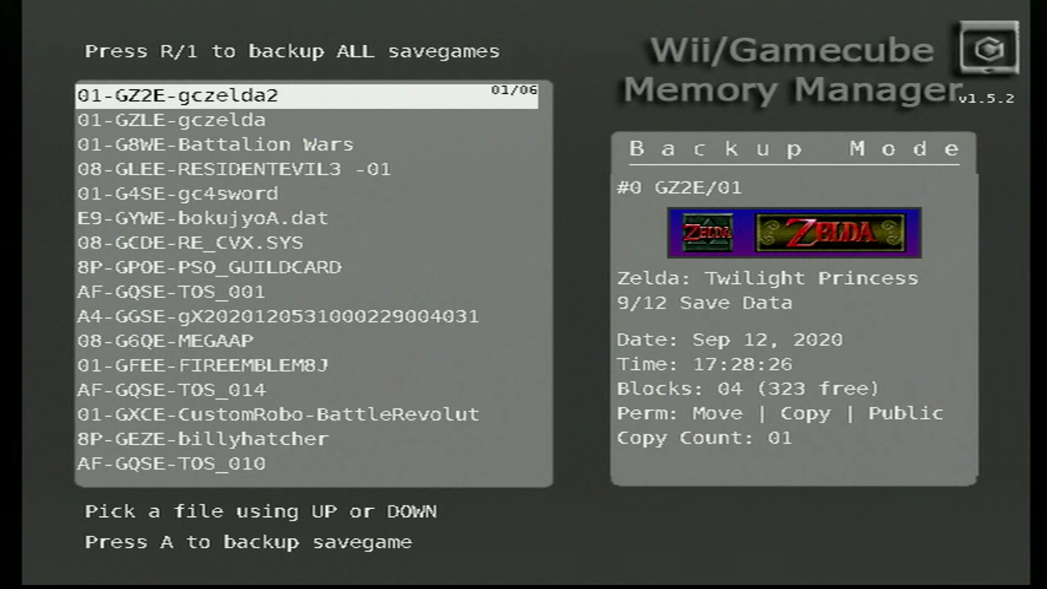
Scroll down the card's saves to Ocarina of Time, then return to the mode choice.
{"action": "key", "text": "Down"}
{"action": "key", "text": "Down"}
{"action": "key", "text": "Down"}
{"action": "key", "text": "Down"}
{"action": "key", "text": "Down"}
{"action": "key", "text": "Down"}
{"action": "key", "text": "Down"}
{"action": "key", "text": "Down"}
{"action": "key", "text": "Down"}
{"action": "key", "text": "Down"}
{"action": "key", "text": "Down"}
{"action": "key", "text": "Down"}
{"action": "key", "text": "Down"}
{"action": "key", "text": "Down"}
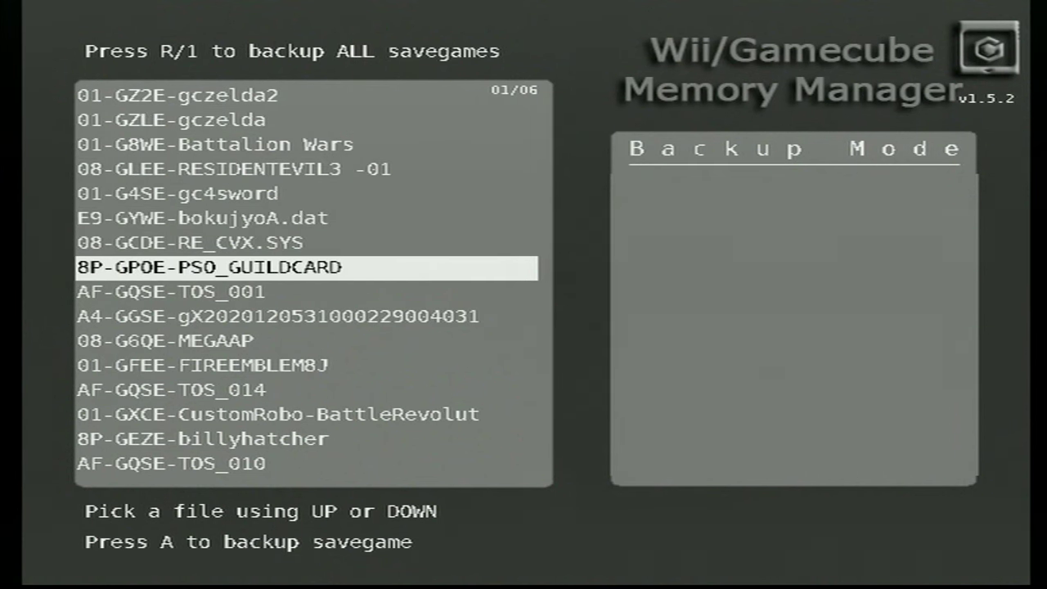
{"action": "key", "text": "Down"}
{"action": "key", "text": "Down"}
{"action": "key", "text": "Down"}
{"action": "key", "text": "Down"}
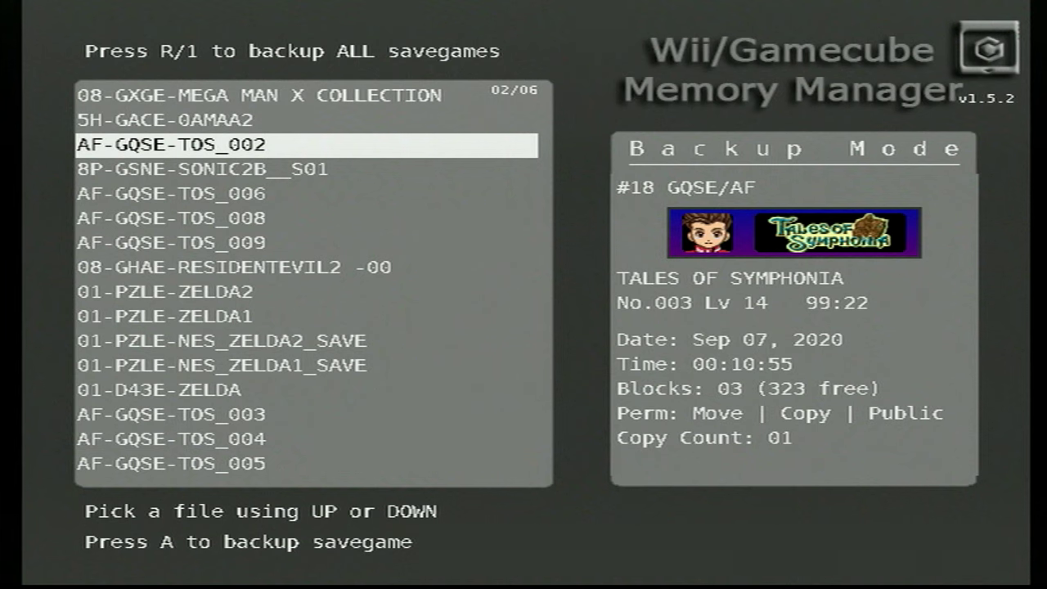
{"action": "key", "text": "Down"}
{"action": "key", "text": "Down"}
{"action": "key", "text": "Down"}
{"action": "key", "text": "Down"}
{"action": "key", "text": "Down"}
{"action": "key", "text": "Down"}
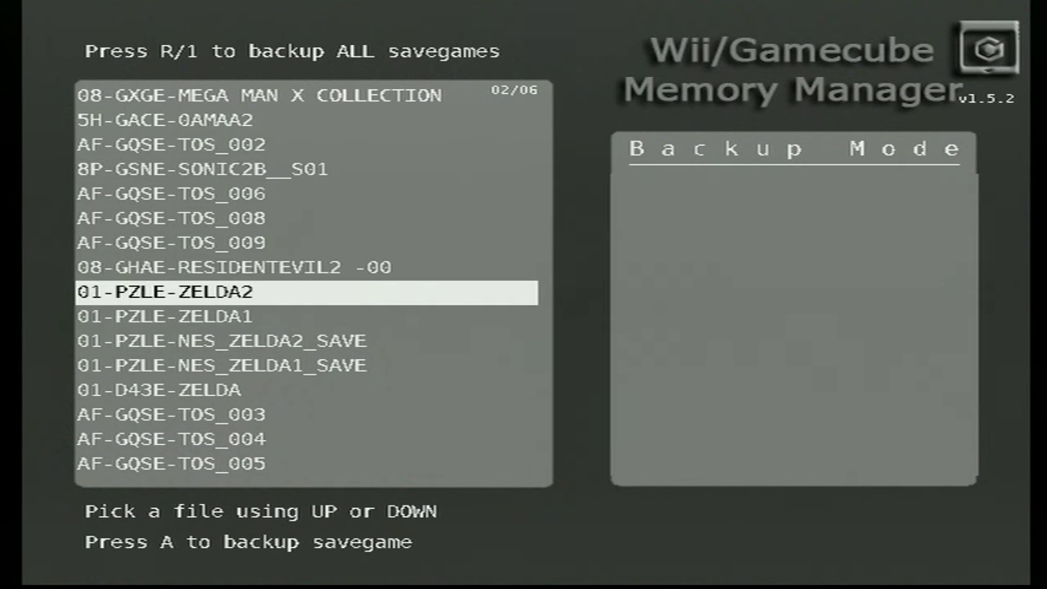
{"action": "key", "text": "Down"}
{"action": "key", "text": "Down"}
{"action": "key", "text": "Down"}
{"action": "key", "text": "Down"}
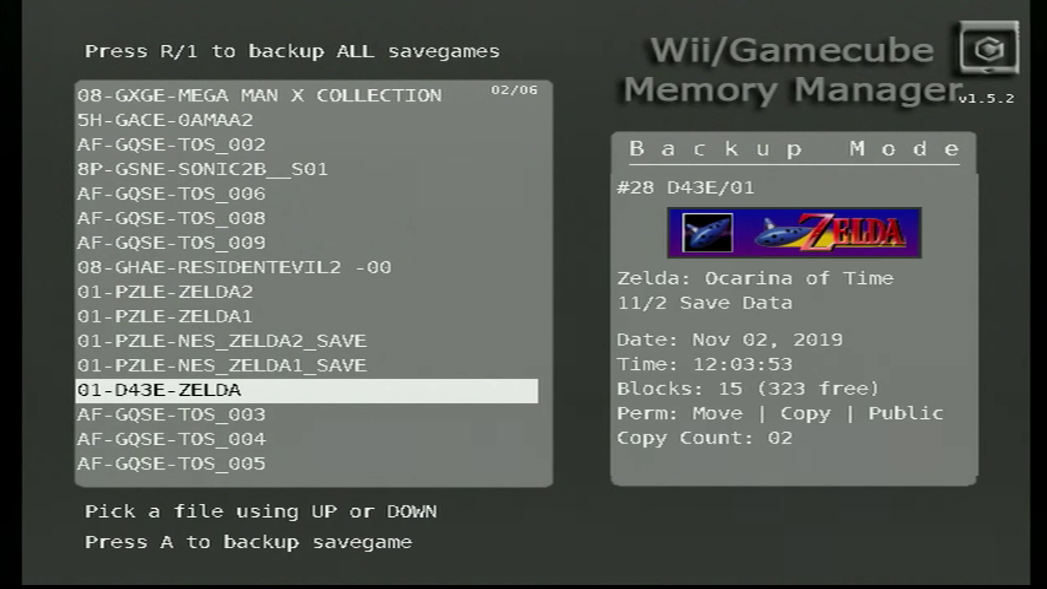
{"action": "key", "text": "Escape"}
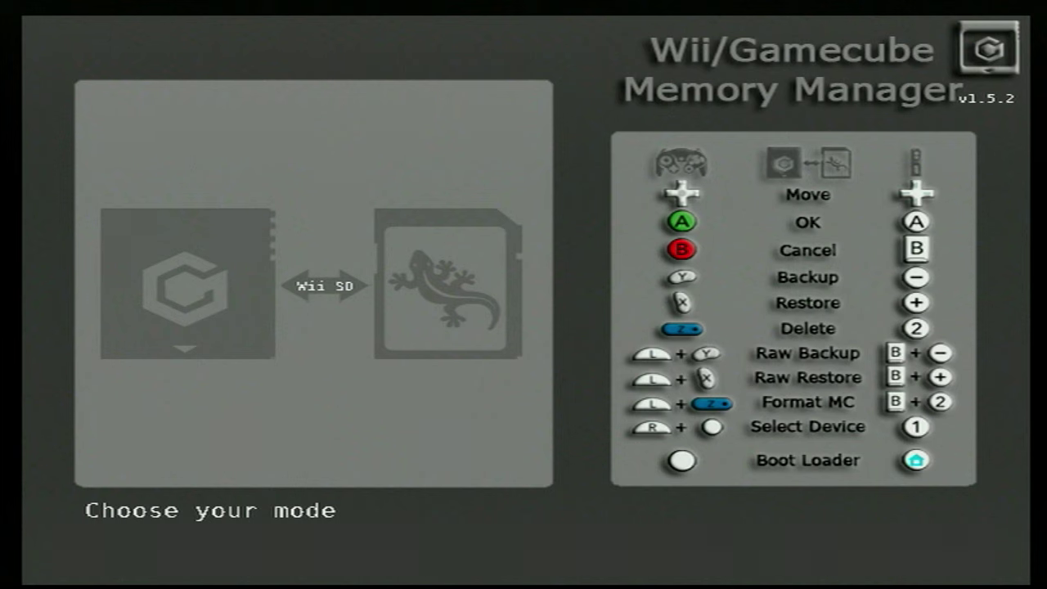
Raw-back up the whole memory card (8388608 bytes) to SD, then exit GCMM to the Homebrew Channel.
{"action": "key", "text": "y"}
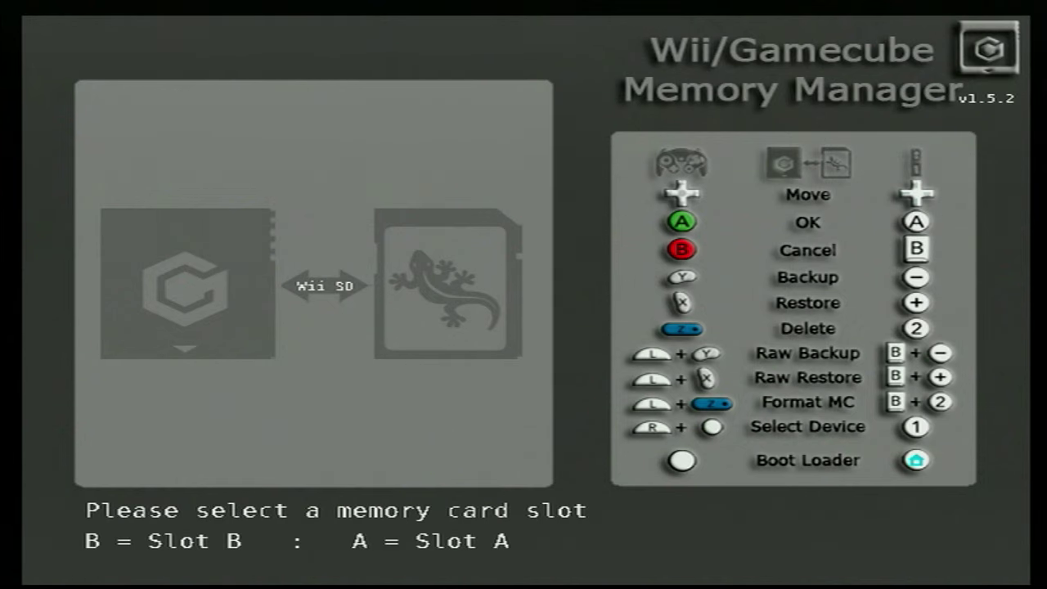
{"action": "key", "text": "a"}
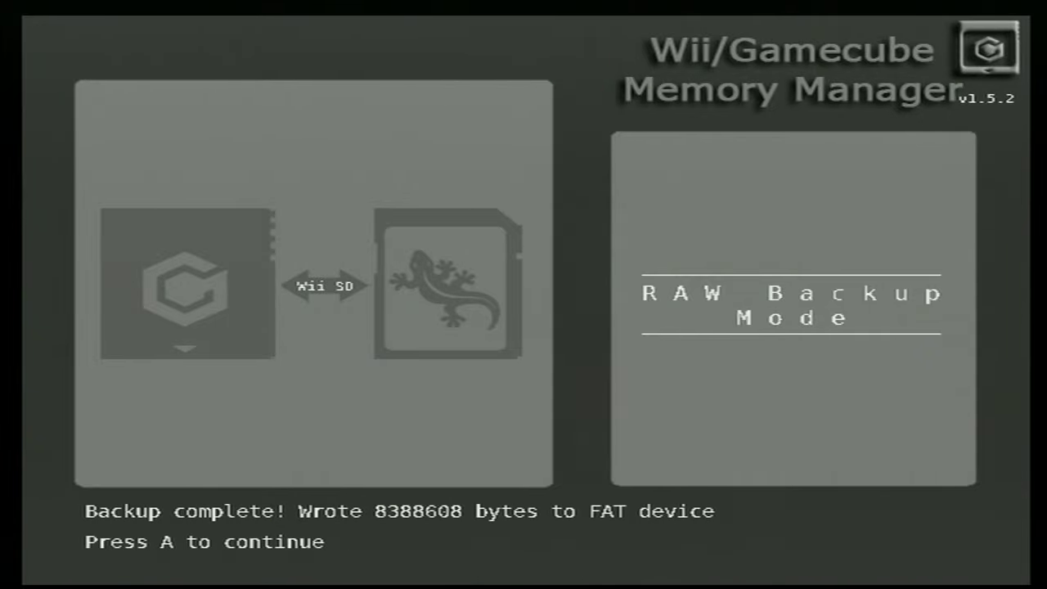
{"action": "key", "text": "a"}
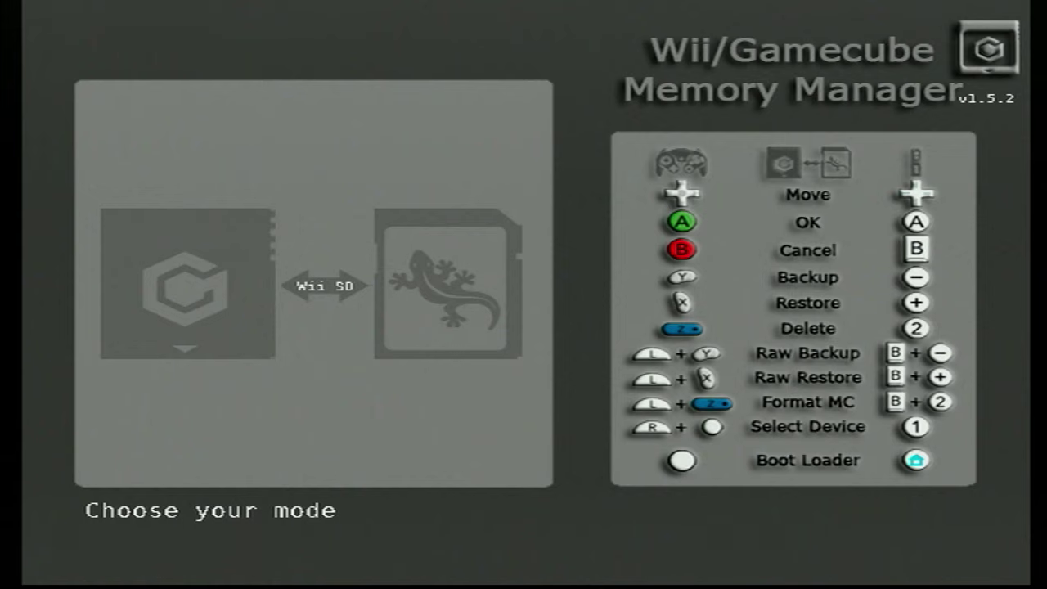
{"action": "key", "text": "Home"}
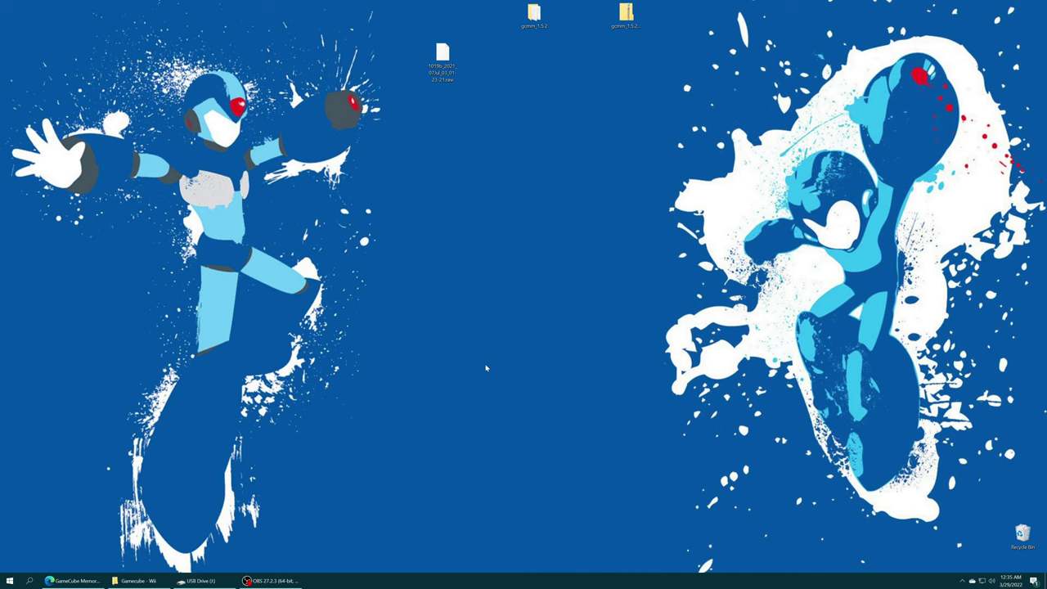
Copy the .raw backup from USB Drive (I:)'s MCBACKUP folder onto the desktop.
{"action": "left_click", "coordinate": [196, 580]}
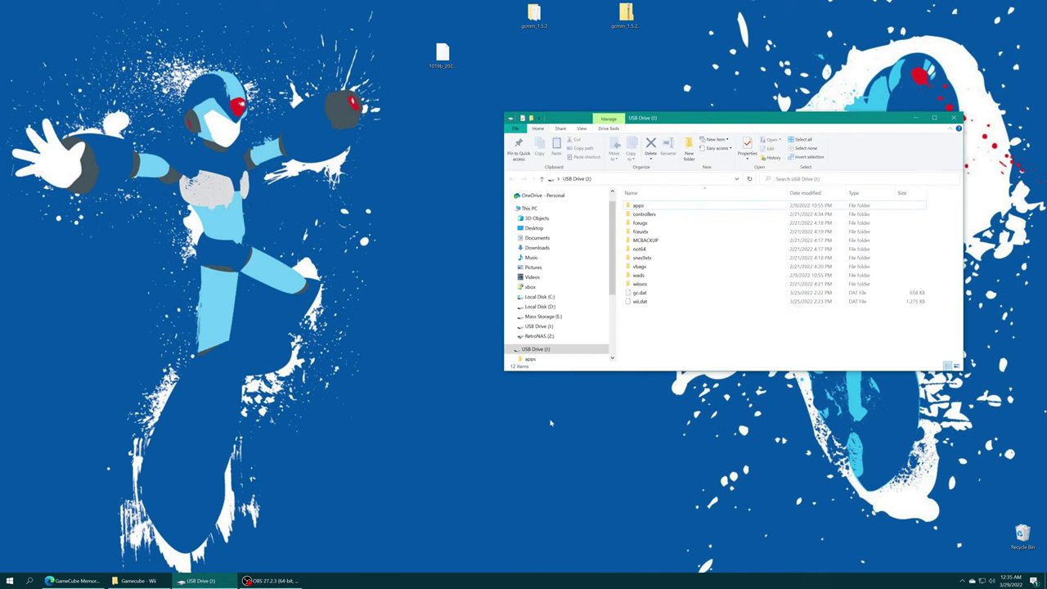
{"action": "double_click", "coordinate": [639, 244]}
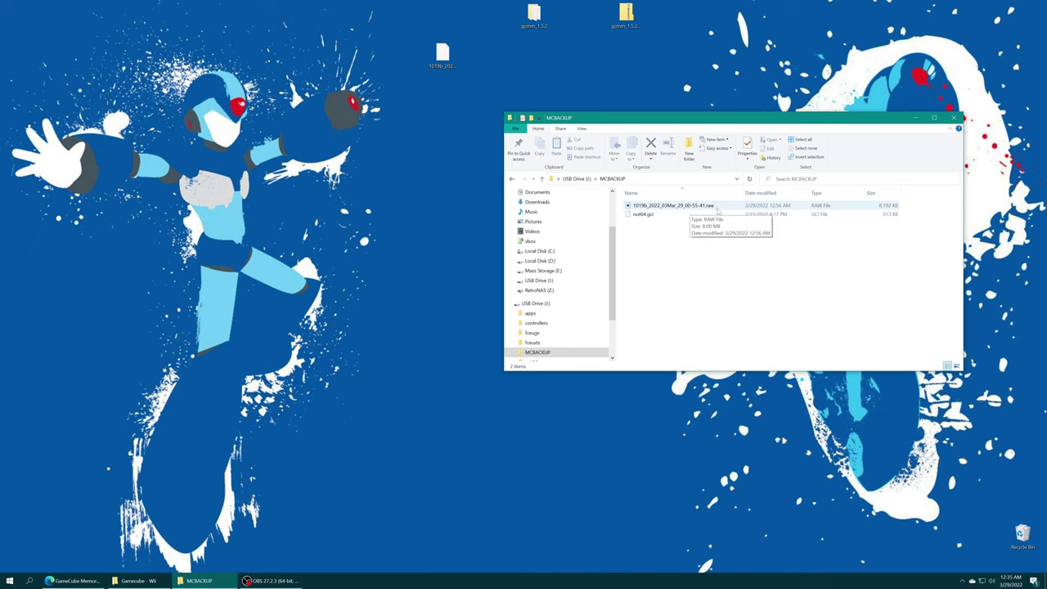
{"action": "left_click", "coordinate": [672, 205]}
{"action": "left_click_drag", "start_coordinate": [679, 184], "coordinate": [506, 70]}
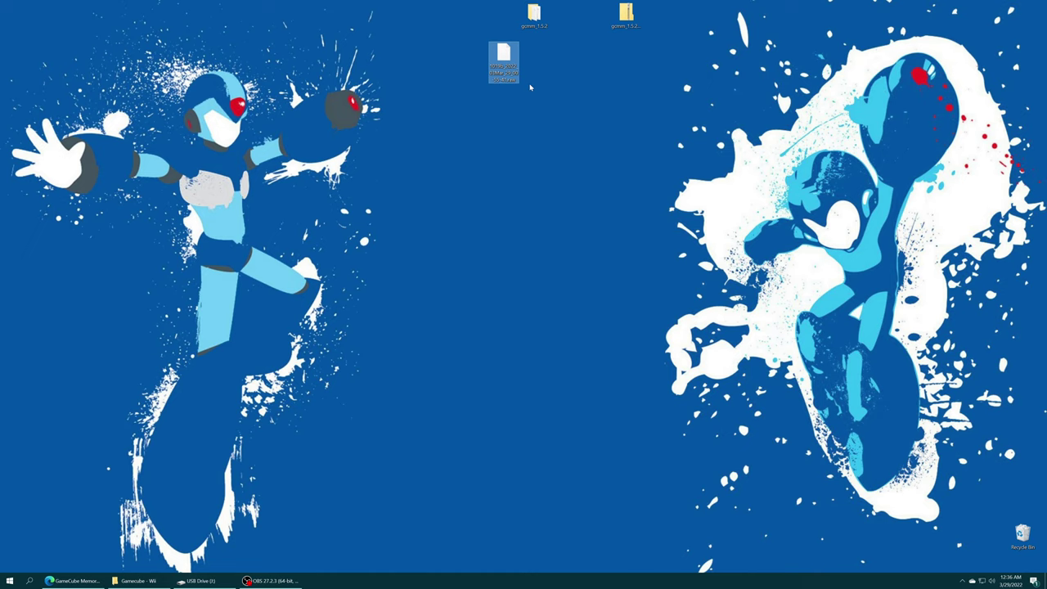
Move the desktop .raw backup into the Gamecube - Wii emulator's User\GC folder.
{"action": "left_click", "coordinate": [150, 582]}
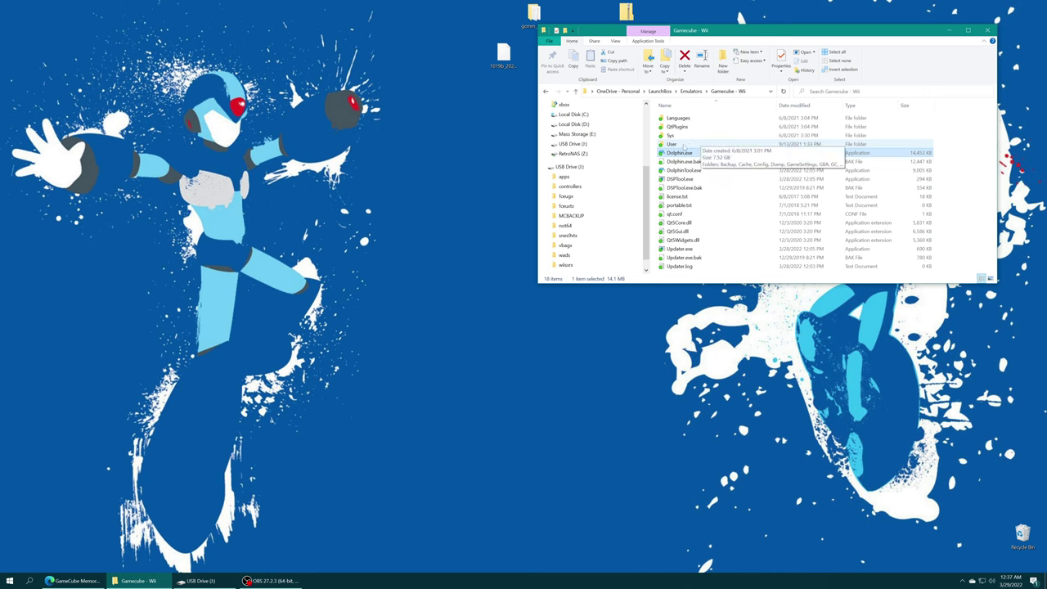
{"action": "double_click", "coordinate": [680, 145]}
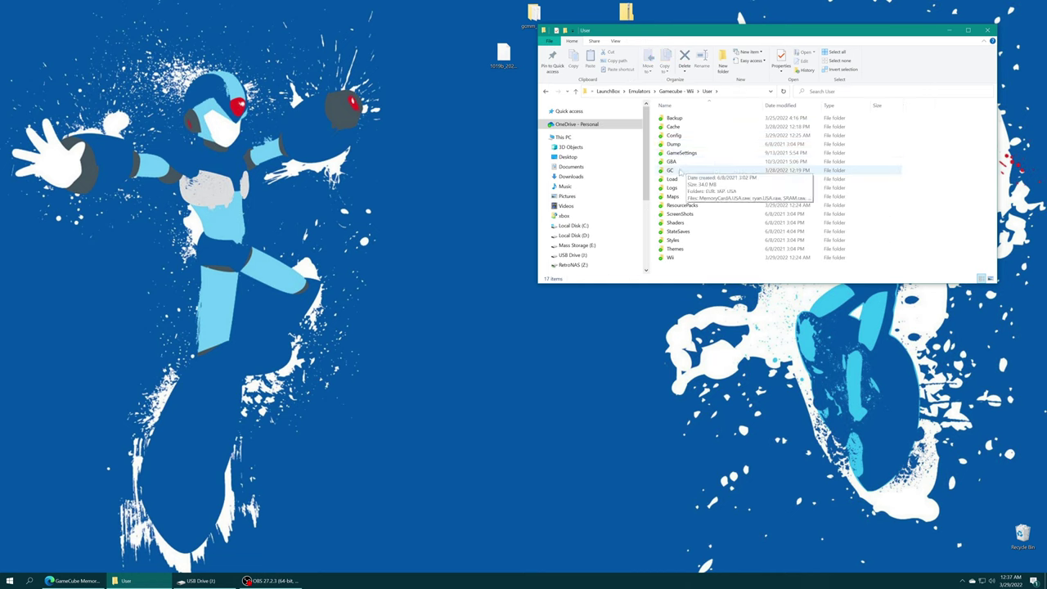
{"action": "double_click", "coordinate": [679, 172]}
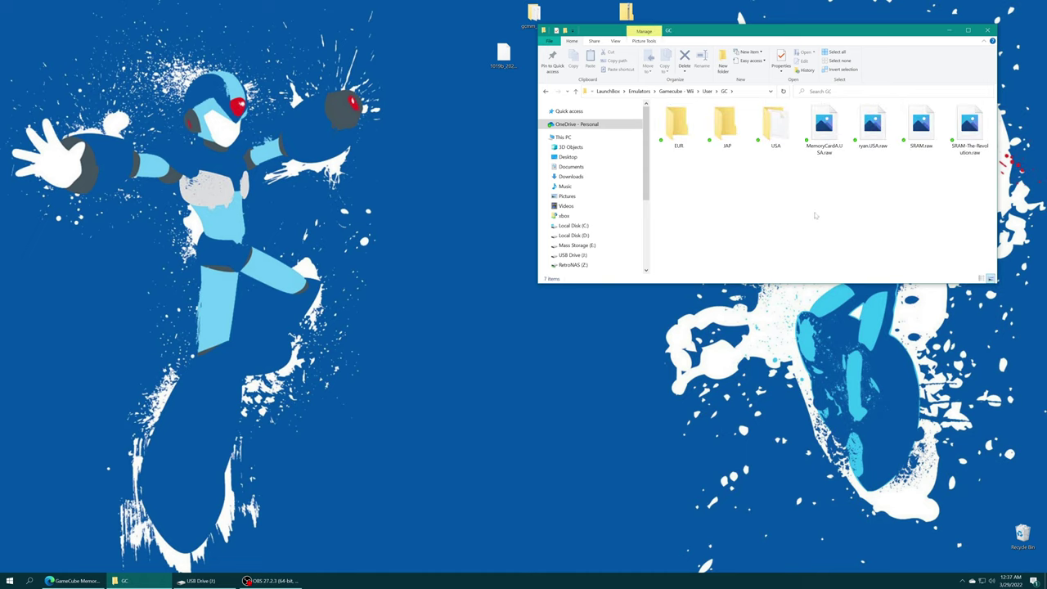
{"action": "left_click_drag", "start_coordinate": [807, 189], "coordinate": [929, 225]}
{"action": "left_click_drag", "start_coordinate": [503, 53], "coordinate": [840, 211]}
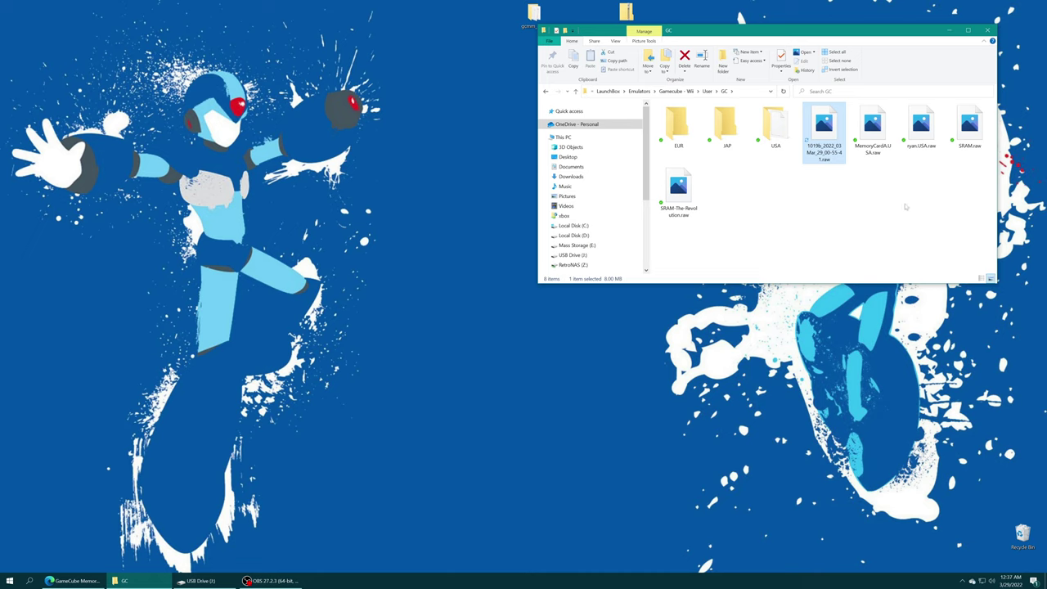
Rename the backup to Personal MC backup 2022.raw.
{"action": "key", "text": "F2"}
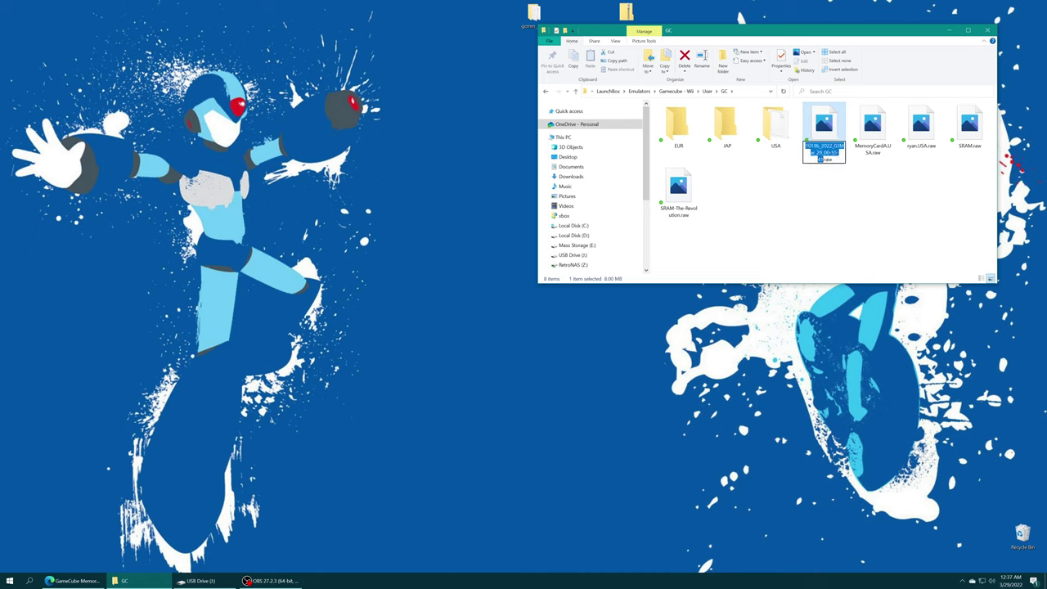
{"action": "type", "text": "Personal MC backup 2022"}
{"action": "key", "text": "Return"}
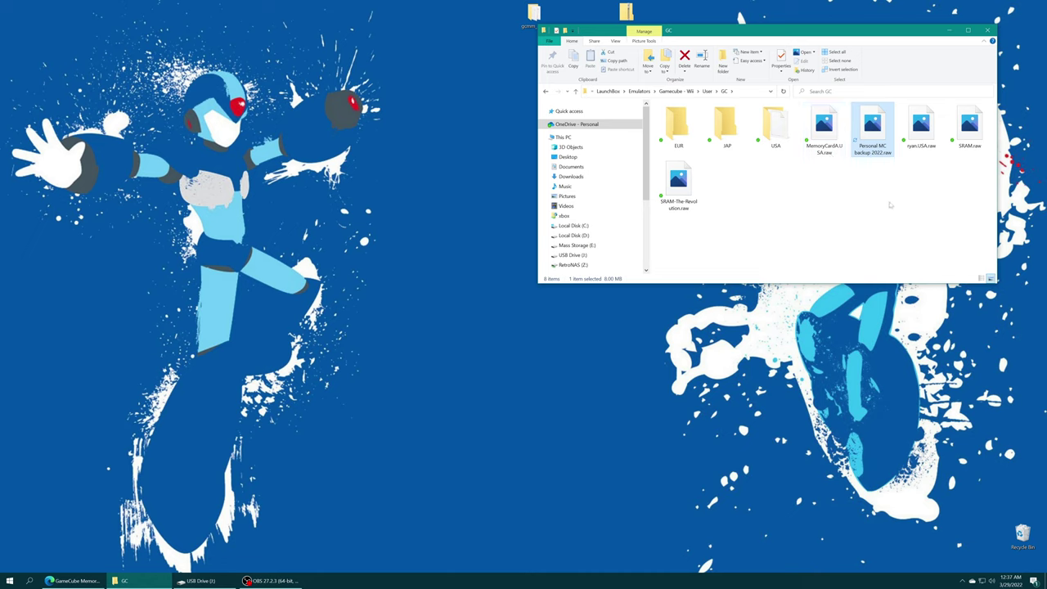
Go back up to the Gamecube - Wii folder and launch the Dolphin emulator.
{"action": "key", "text": "alt+Up"}
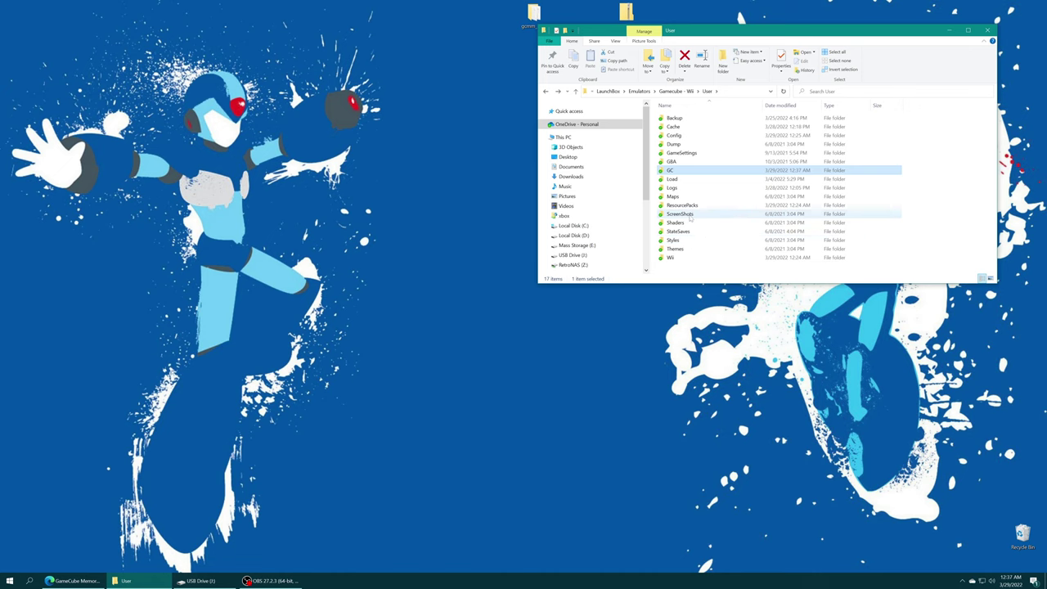
{"action": "key", "text": "alt+Up"}
{"action": "left_click", "coordinate": [681, 153]}
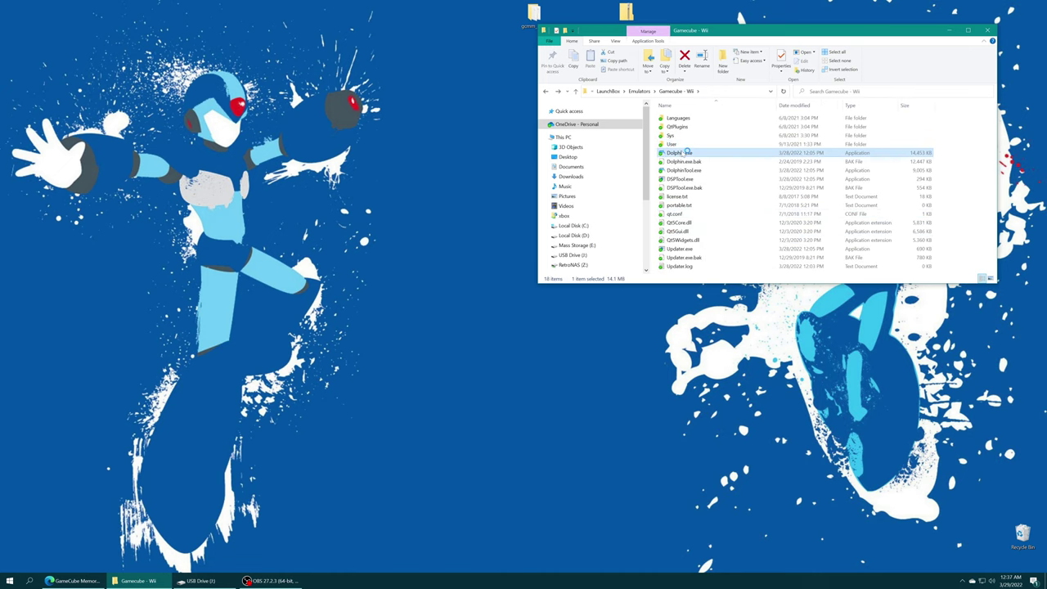
{"action": "double_click", "coordinate": [682, 153]}
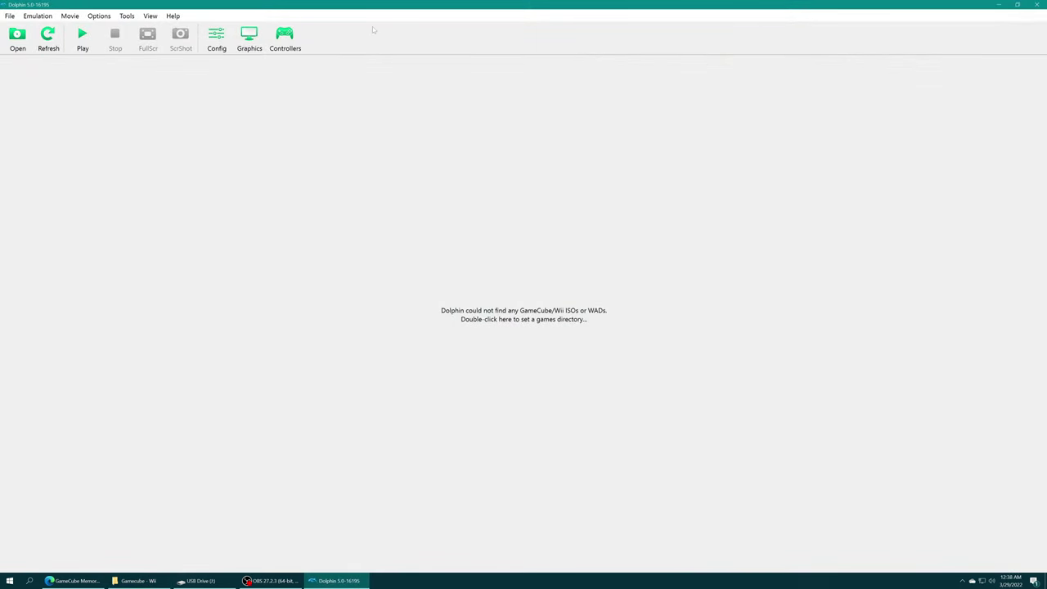
Set Slot B to Memory Card; use Personal MC backup 2022.raw in Slot A and another USA .raw in Slot B.
{"action": "left_click", "coordinate": [217, 34]}
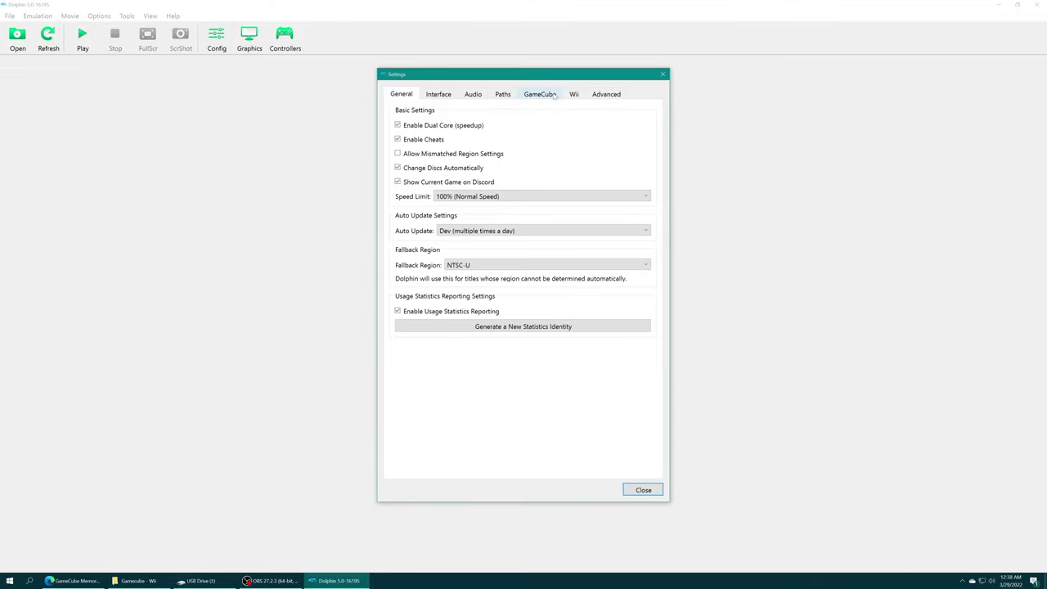
{"action": "left_click", "coordinate": [546, 95]}
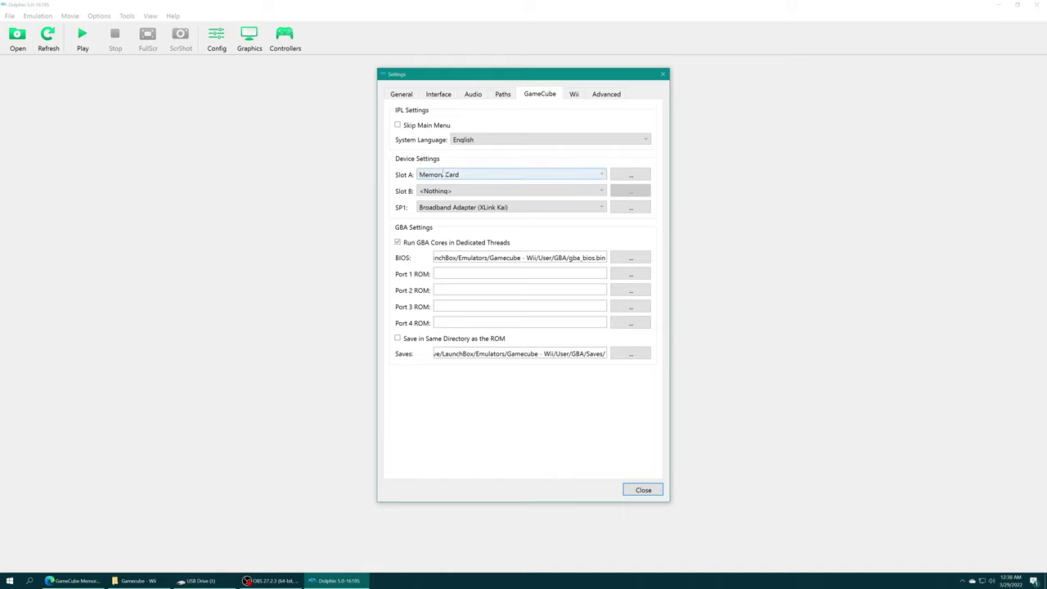
{"action": "left_click", "coordinate": [451, 191]}
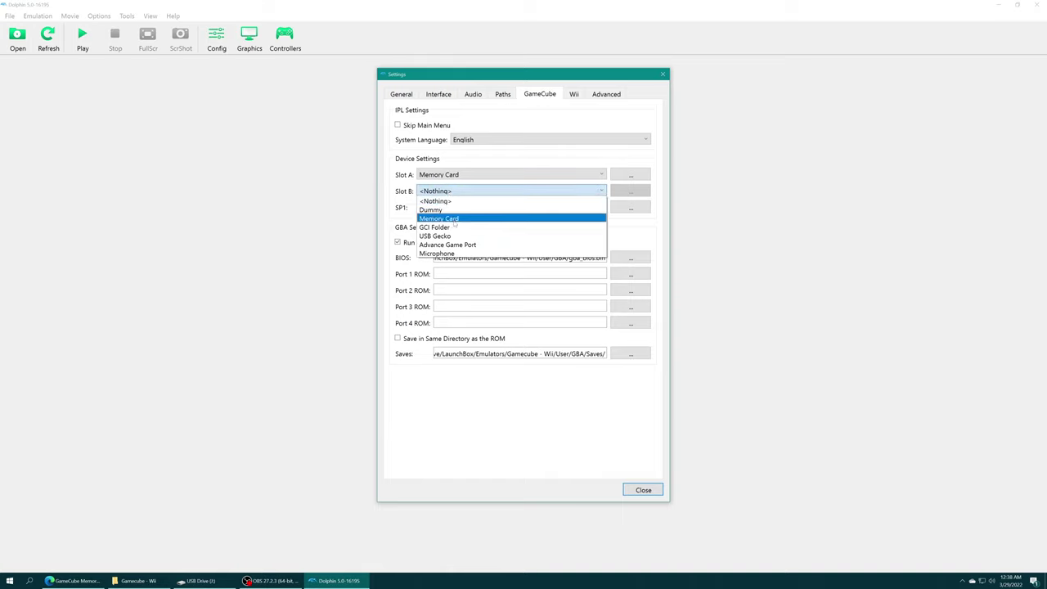
{"action": "left_click", "coordinate": [455, 218]}
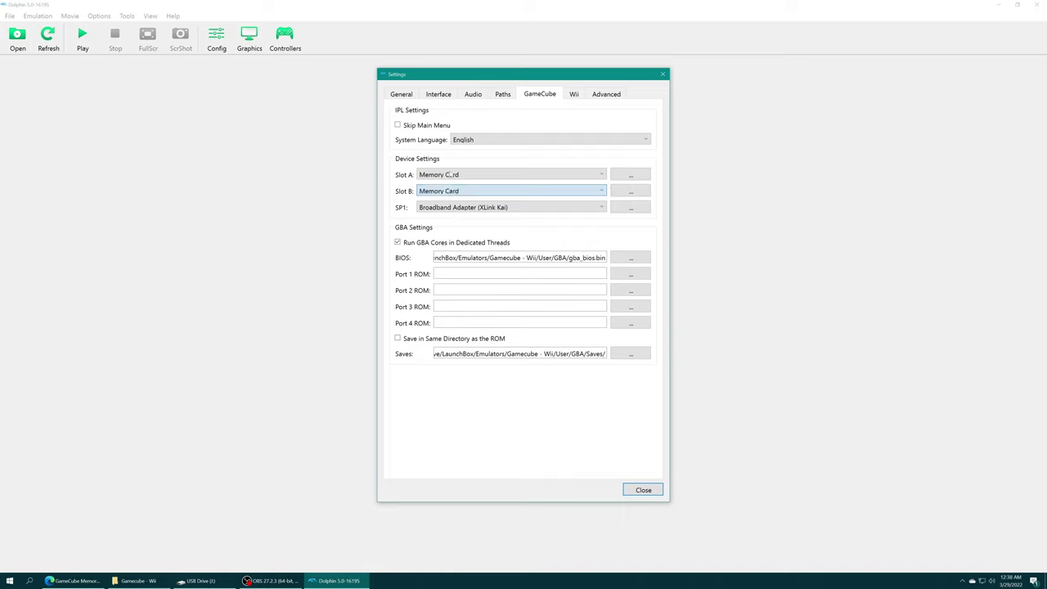
{"action": "left_click", "coordinate": [634, 175]}
{"action": "scroll", "coordinate": [572, 175], "scroll_direction": "down", "scroll_amount": 2}
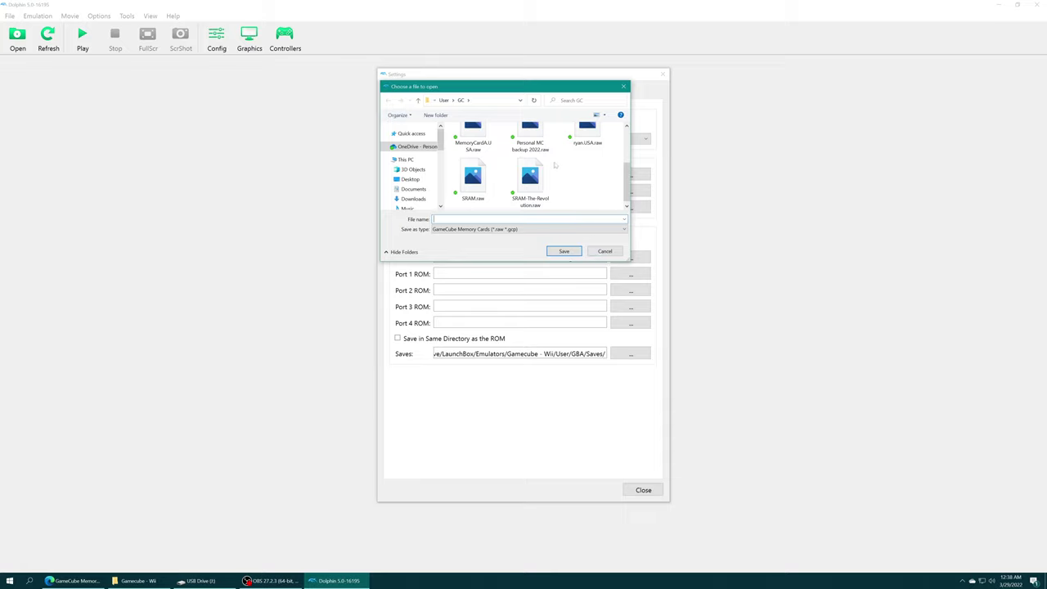
{"action": "double_click", "coordinate": [536, 139]}
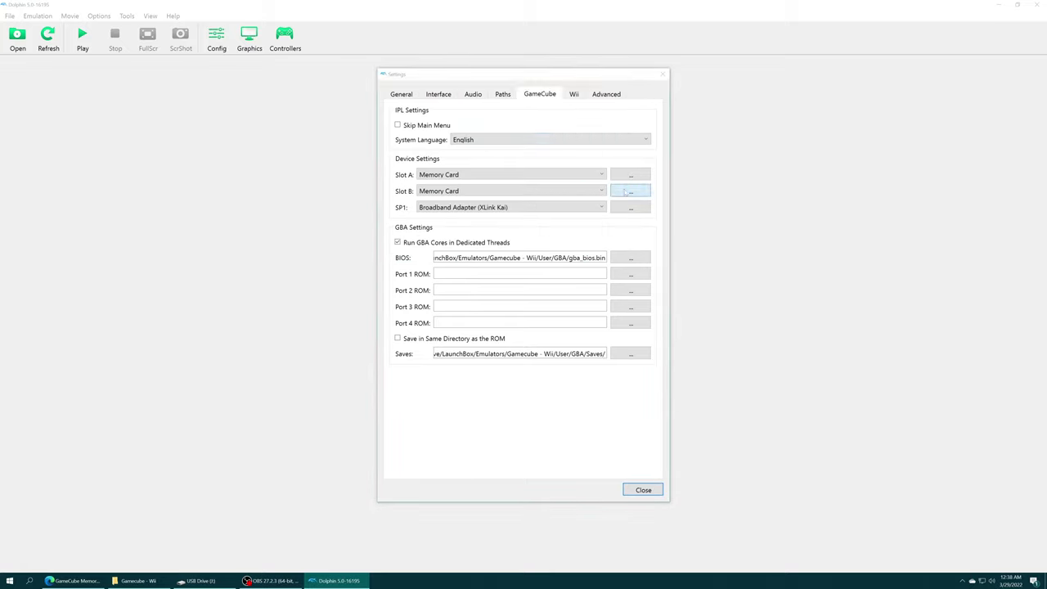
{"action": "left_click", "coordinate": [630, 191]}
{"action": "scroll", "coordinate": [547, 185], "scroll_direction": "down", "scroll_amount": 3}
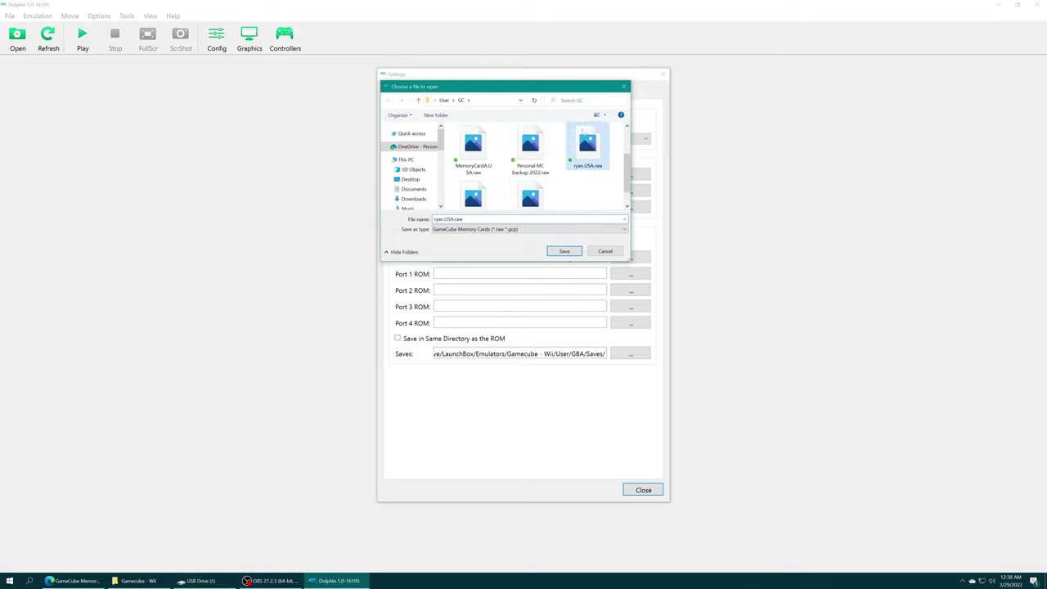
{"action": "double_click", "coordinate": [582, 140]}
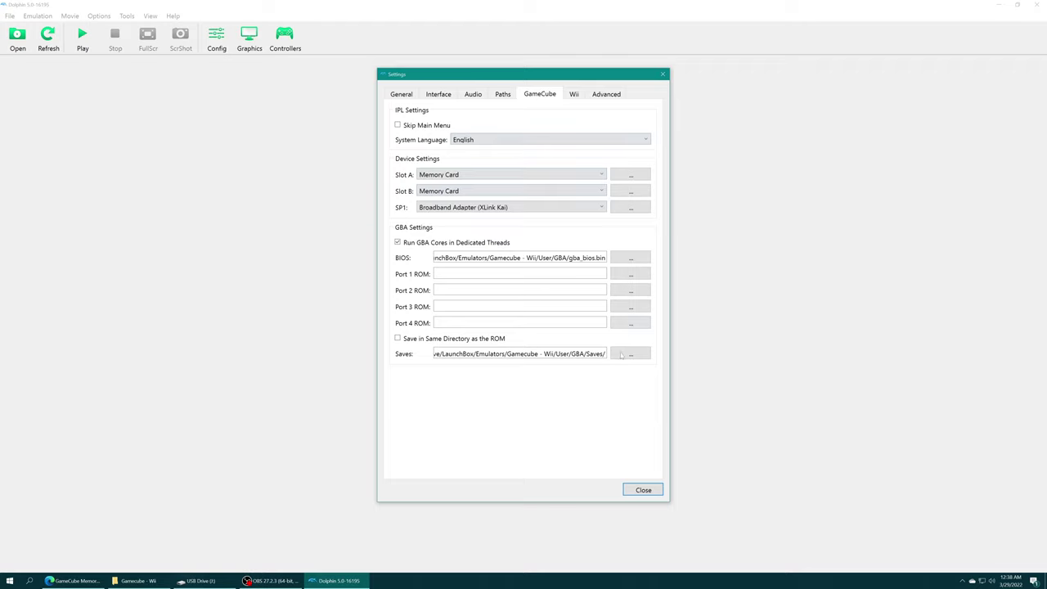
{"action": "left_click", "coordinate": [644, 491]}
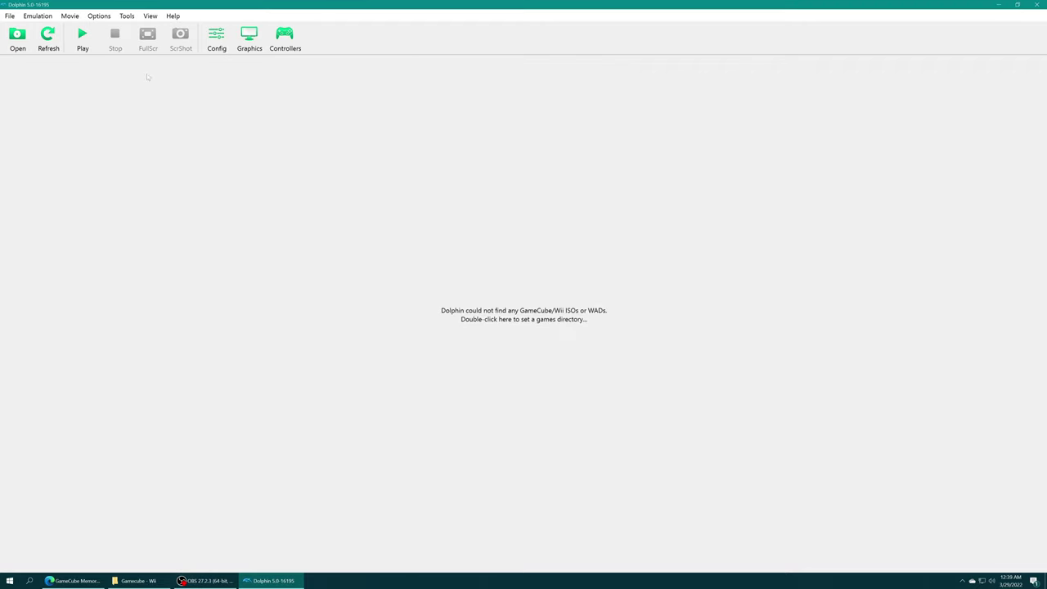
Review the backup card's saves, such as POKéMON COLOSSEUM, in the Memory Card Manager, then start the NTSC-U GameCube main menu.
{"action": "left_click", "coordinate": [128, 16]}
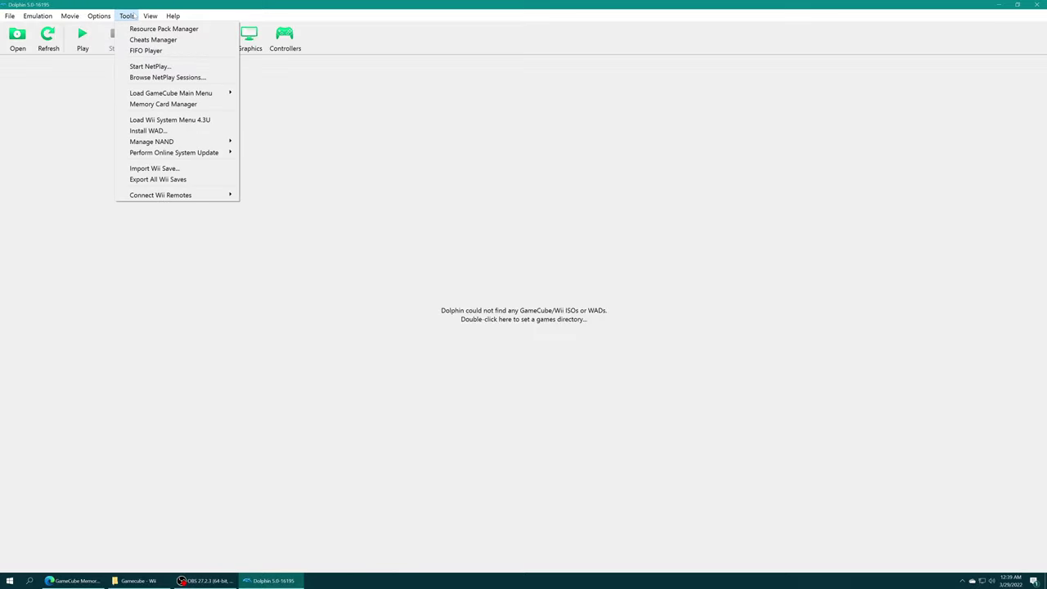
{"action": "left_click", "coordinate": [193, 104]}
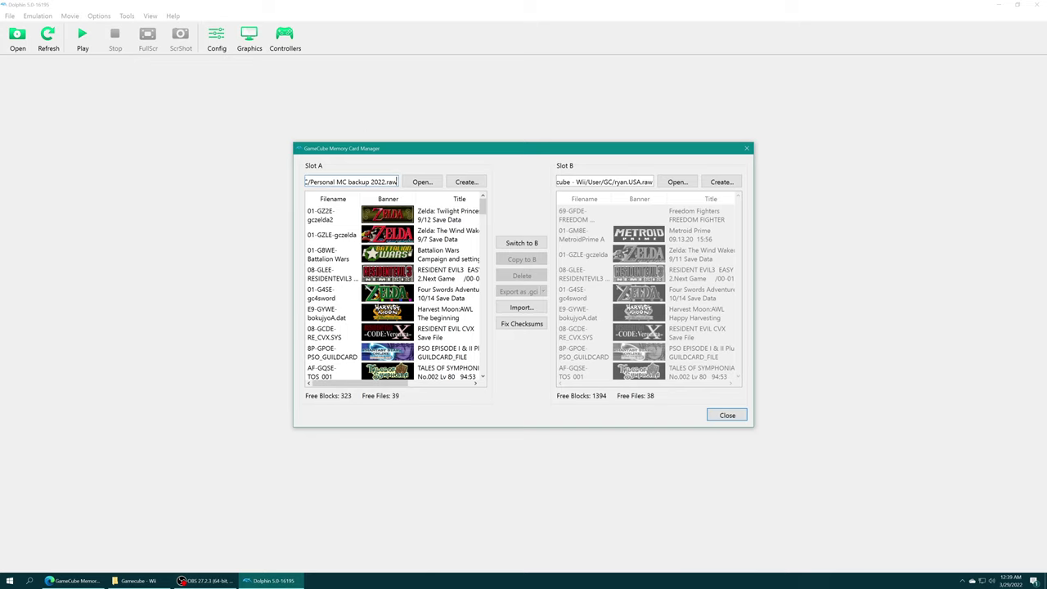
{"action": "mouse_move", "coordinate": [397, 181]}
{"action": "left_mouse_down"}
{"action": "mouse_move", "coordinate": [304, 182]}
{"action": "mouse_move", "coordinate": [398, 181]}
{"action": "left_mouse_up"}
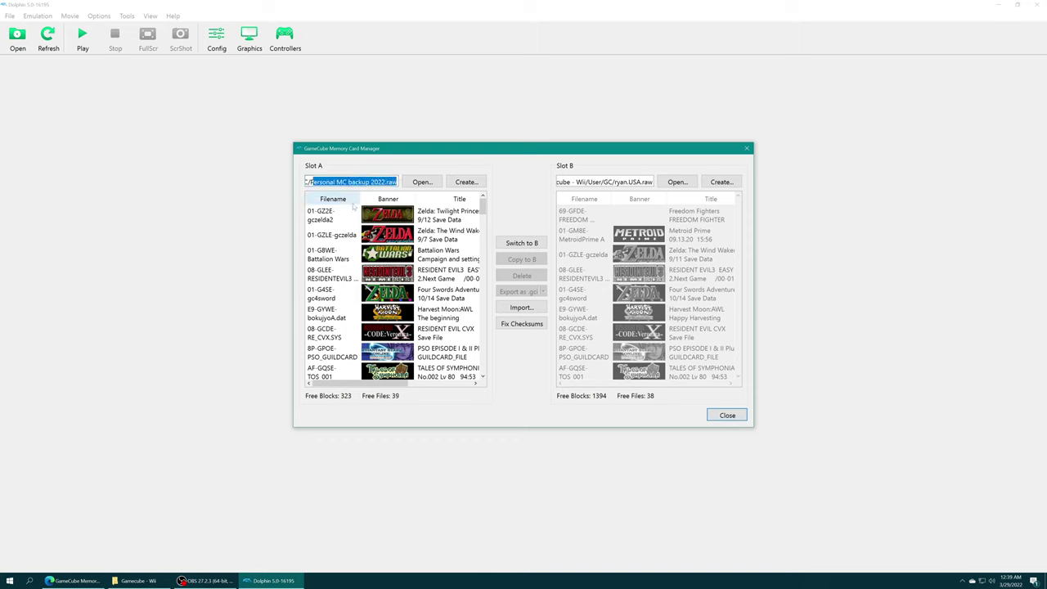
{"action": "left_click_drag", "start_coordinate": [483, 209], "coordinate": [482, 321]}
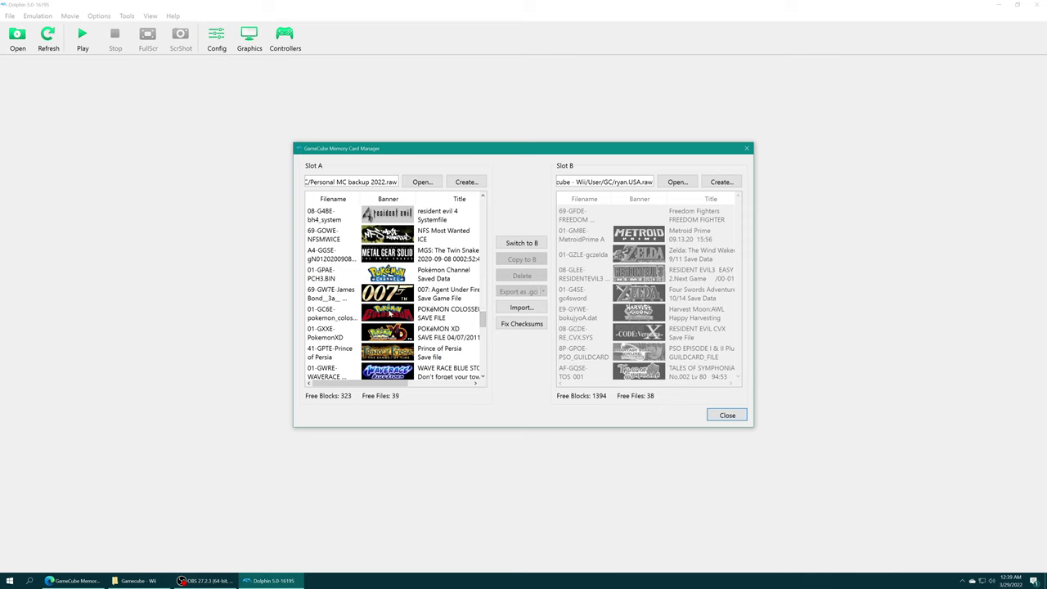
{"action": "left_click", "coordinate": [390, 313]}
{"action": "left_click_drag", "start_coordinate": [482, 321], "coordinate": [483, 369]}
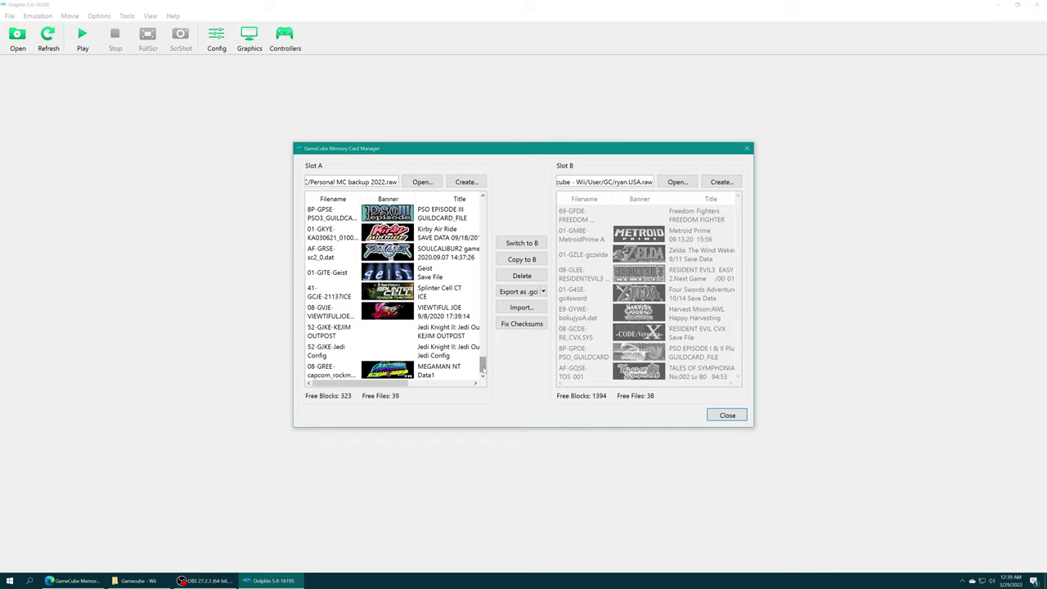
{"action": "key", "text": "Escape"}
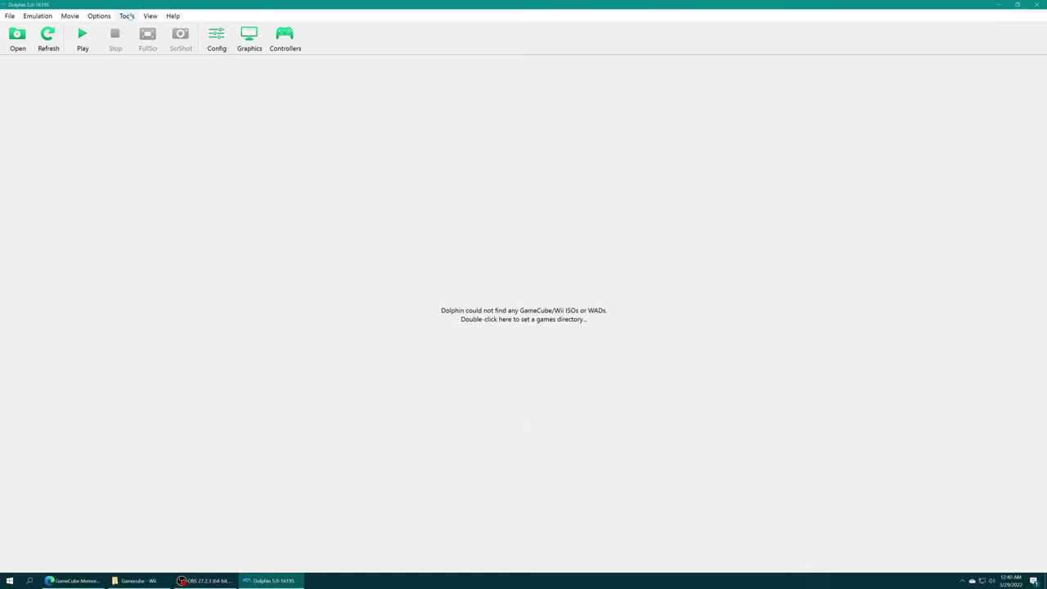
{"action": "left_click", "coordinate": [128, 16]}
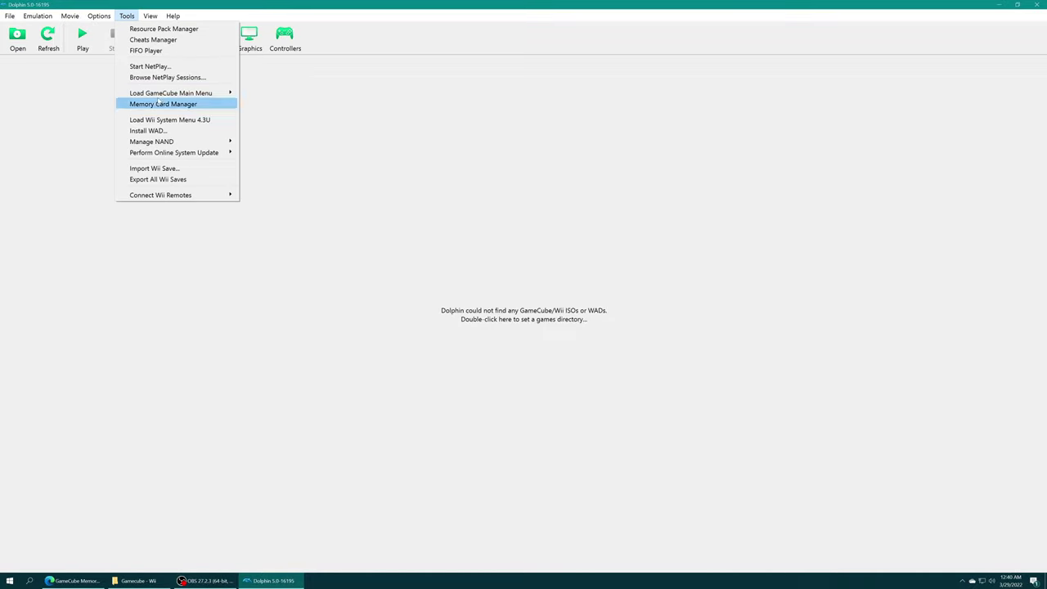
{"action": "mouse_move", "coordinate": [196, 93]}
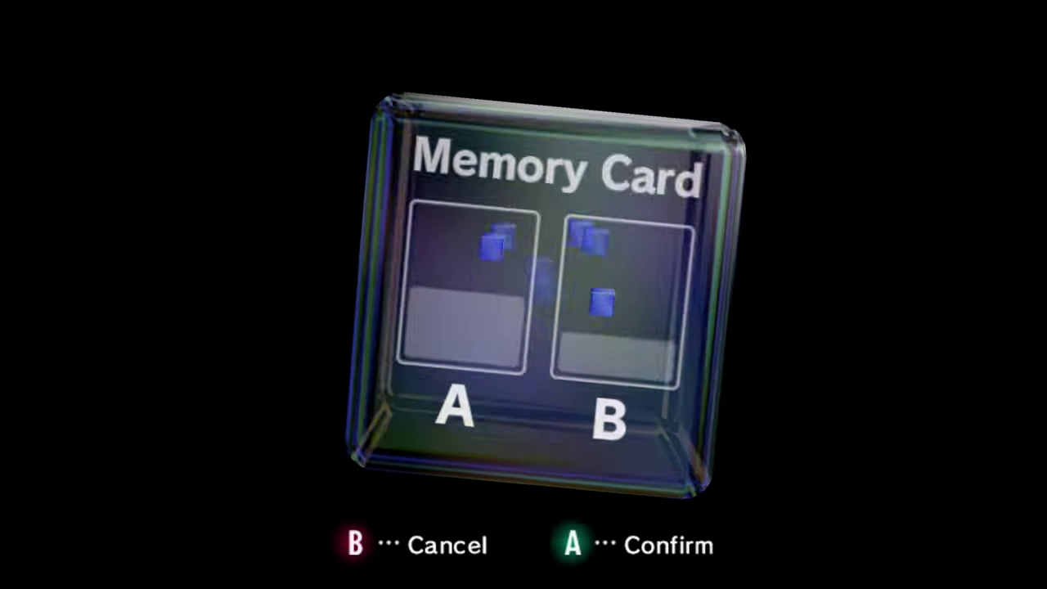
{"action": "key", "text": "x"}
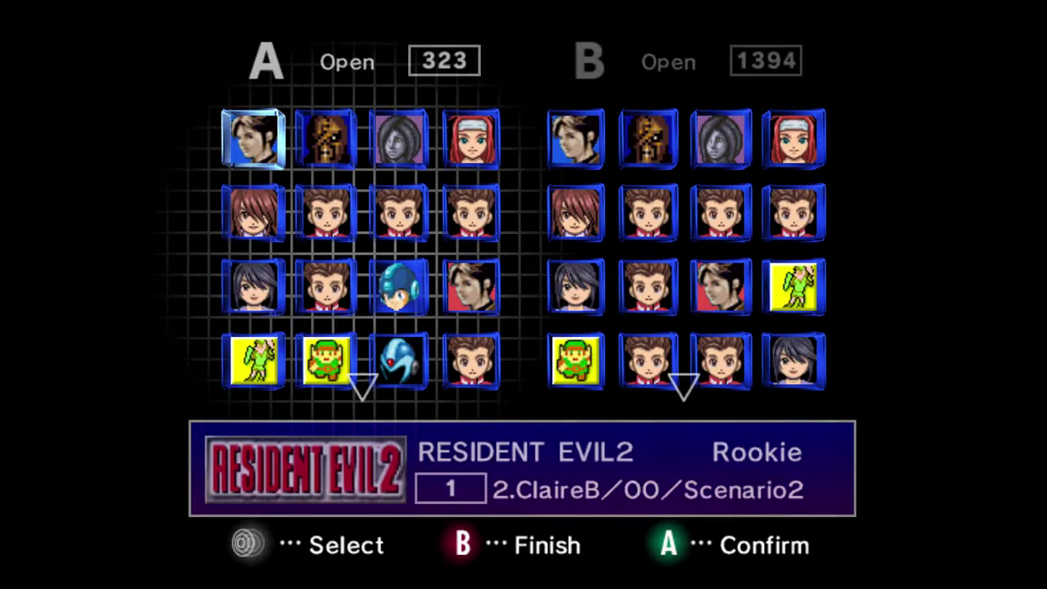
Open the GameCube menu's Memory Card screen and browse card A's saves past Tales of Symphonia to card B.
{"action": "key", "text": "Right"}
{"action": "key", "text": "Right"}
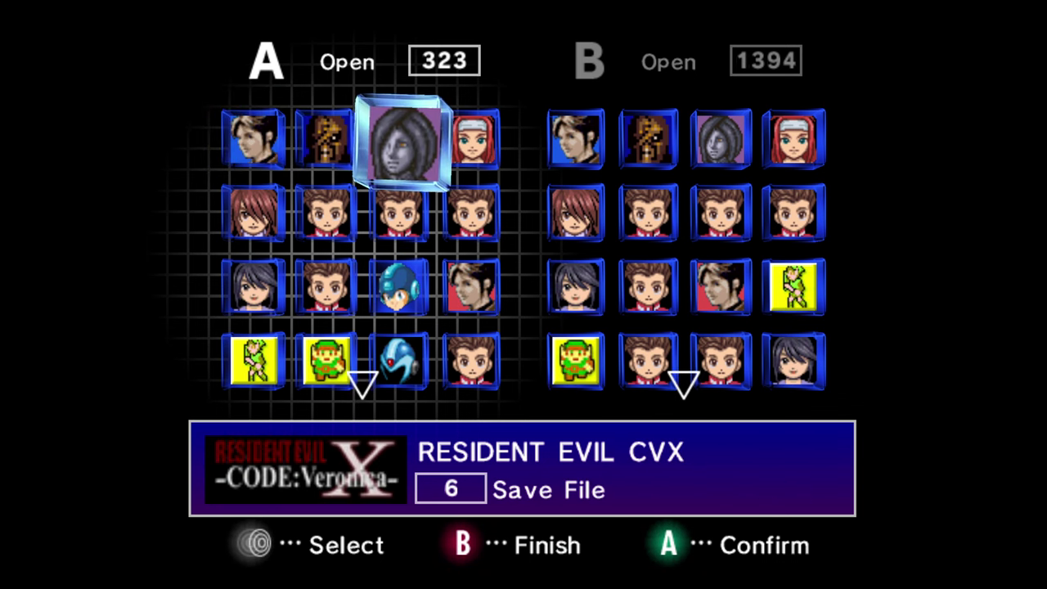
{"action": "key", "text": "Right"}
{"action": "key", "text": "Down"}
{"action": "key", "text": "Down"}
{"action": "key", "text": "Down"}
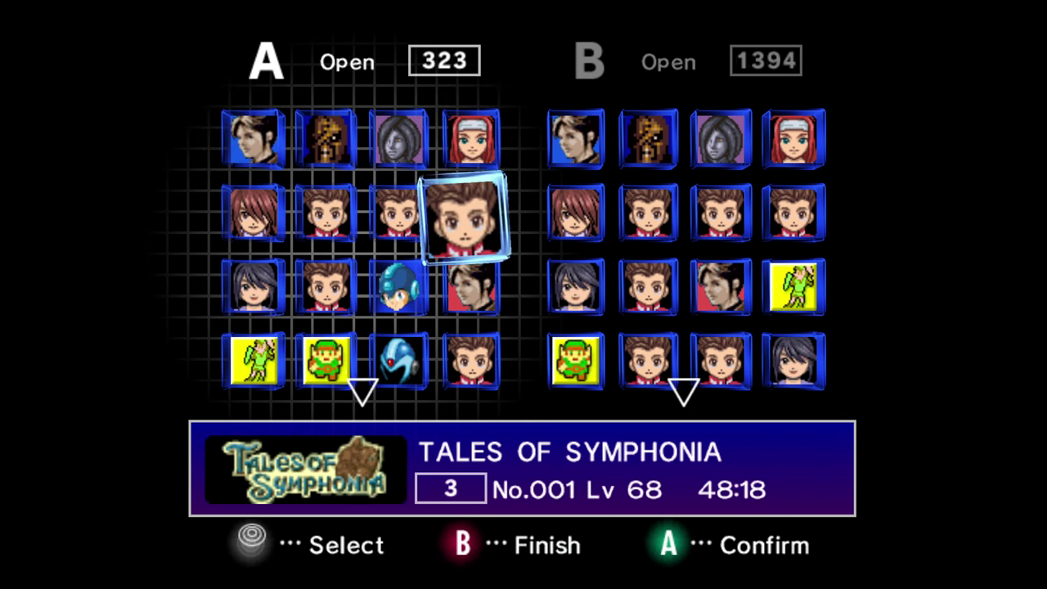
{"action": "key", "text": "Right"}
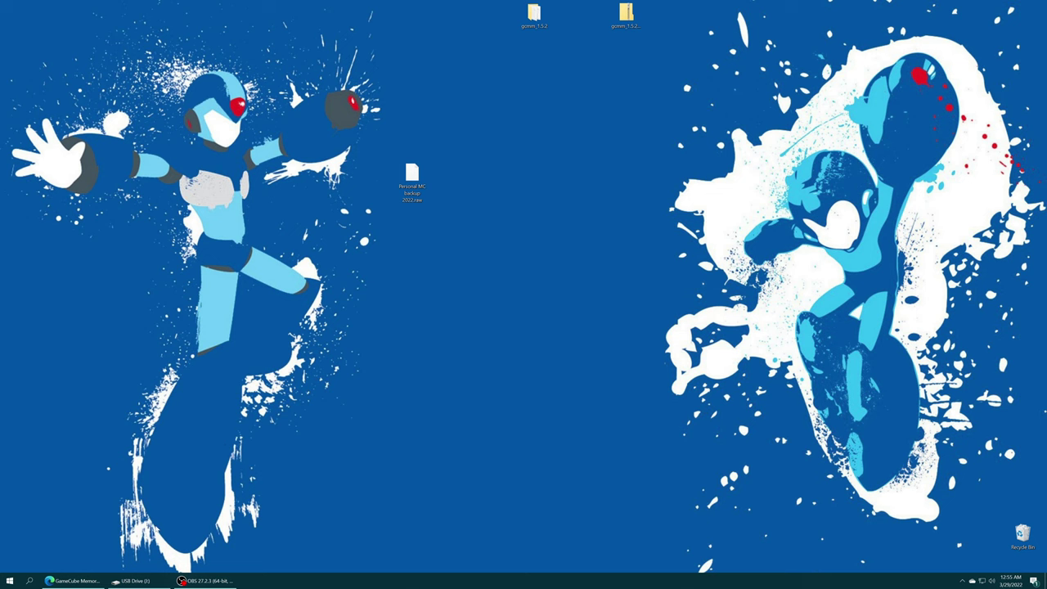
Open the saves folder on USB Drive (I:) and select the ninmem.raw card file.
{"action": "left_click", "coordinate": [121, 578]}
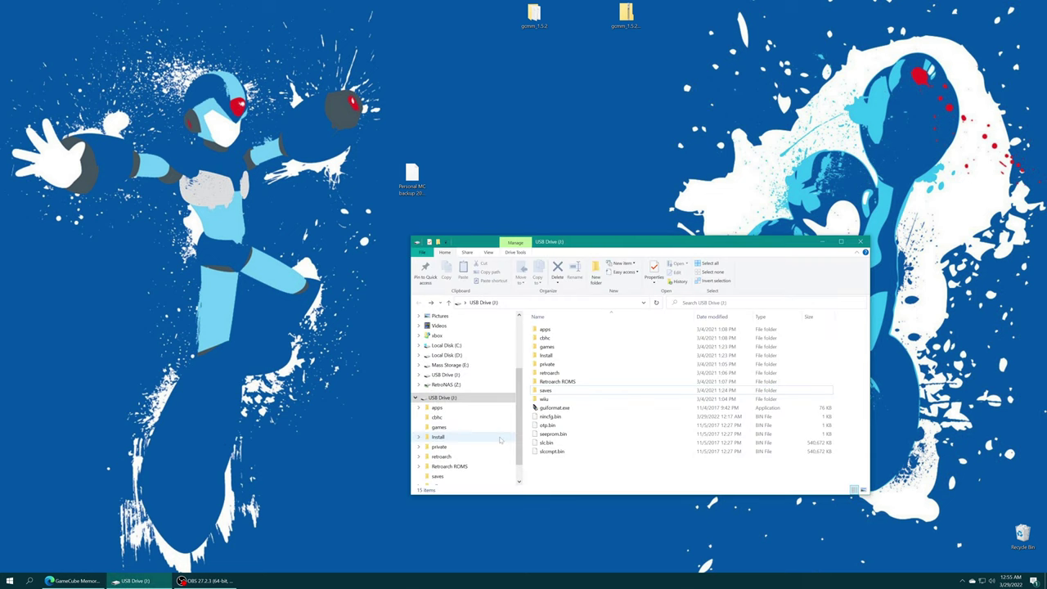
{"action": "left_click", "coordinate": [551, 392]}
{"action": "double_click", "coordinate": [553, 393]}
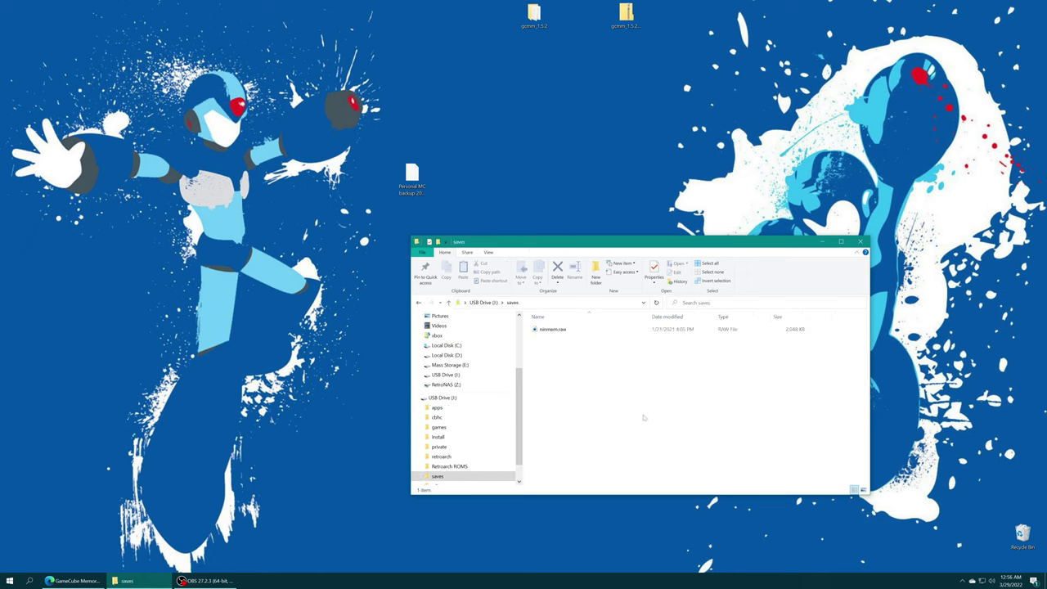
{"action": "left_click_drag", "start_coordinate": [568, 368], "coordinate": [584, 331]}
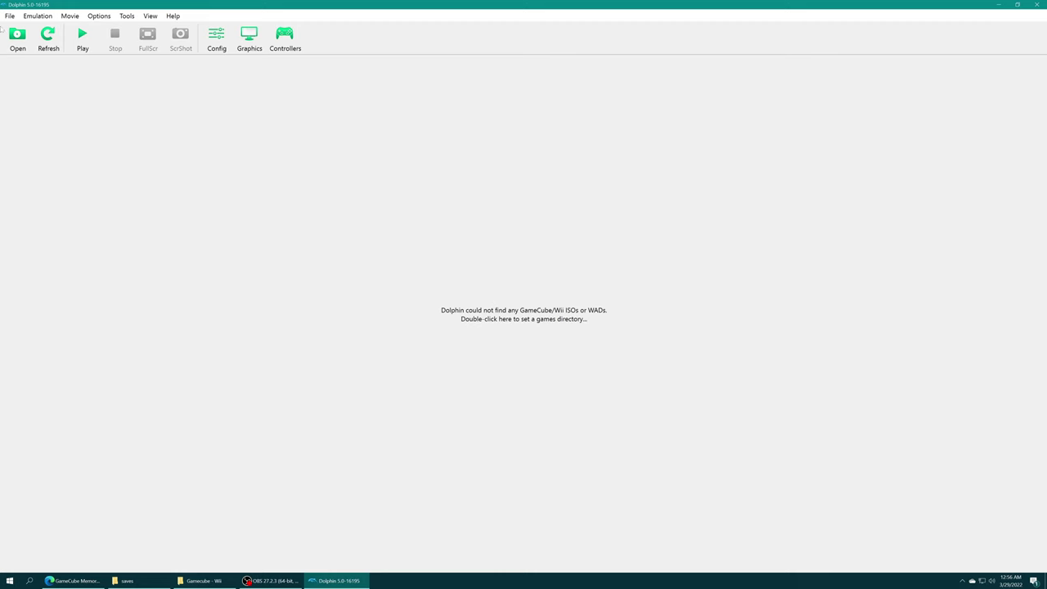
In the GameCube Memory Card Manager, load Personal MC backup 2022.raw in Slot A and ninmem.raw in Slot B.
{"action": "left_click", "coordinate": [127, 16]}
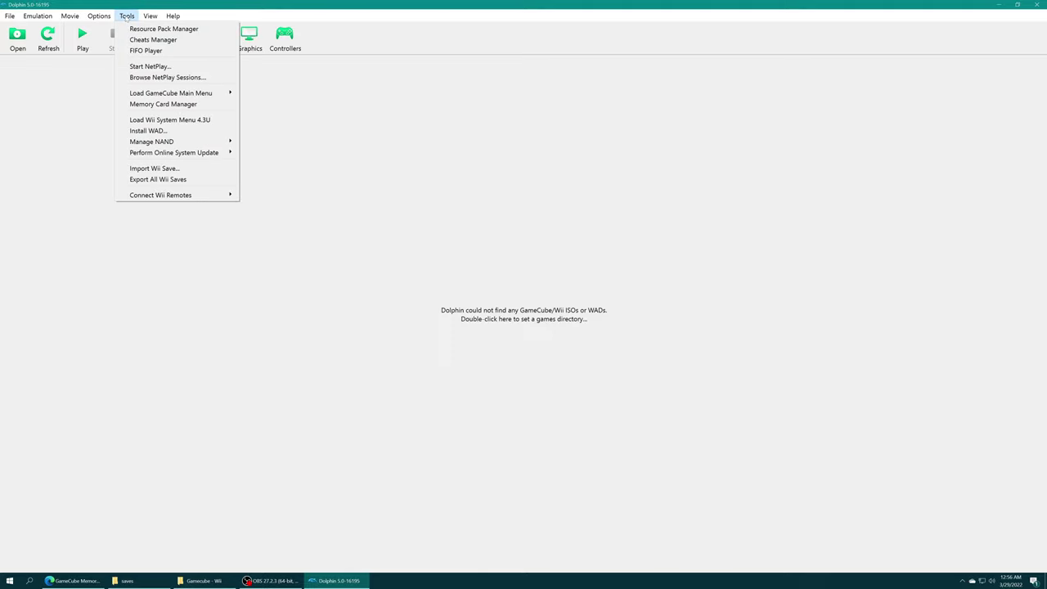
{"action": "left_click", "coordinate": [164, 104]}
{"action": "left_click", "coordinate": [437, 183]}
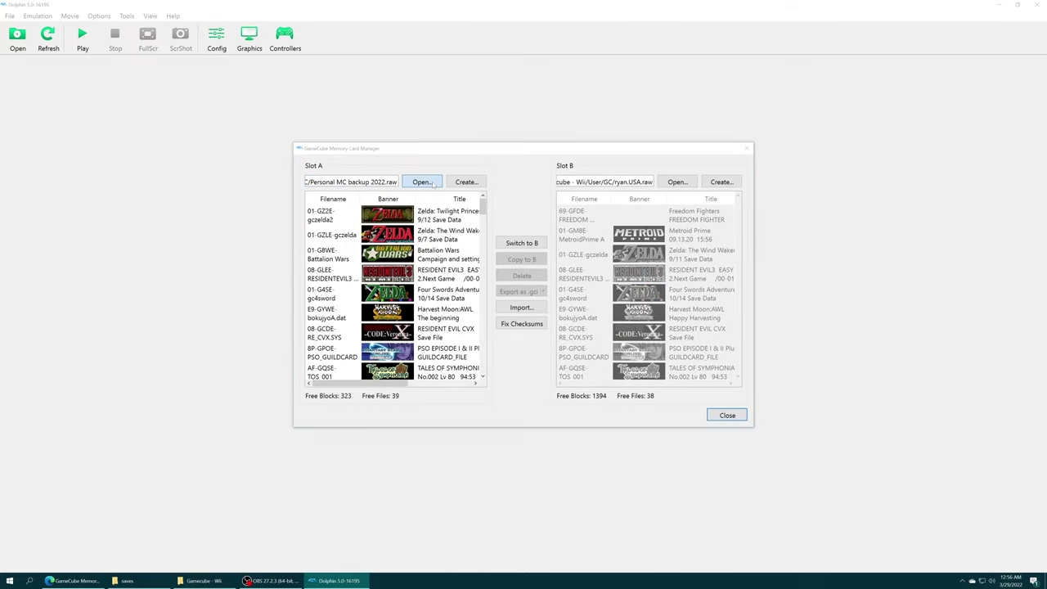
{"action": "double_click", "coordinate": [446, 270]}
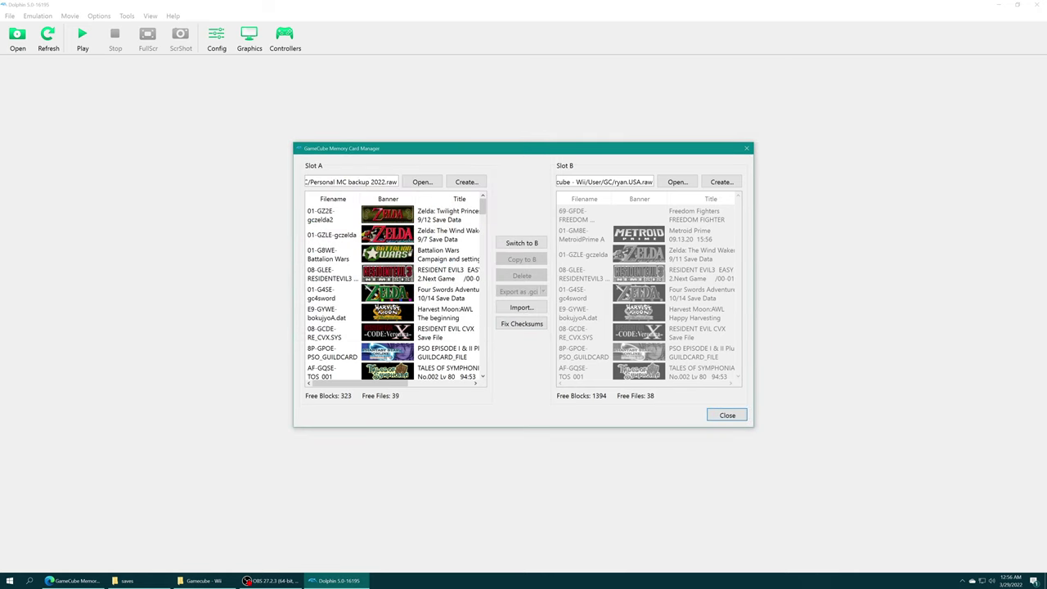
{"action": "left_click", "coordinate": [677, 182]}
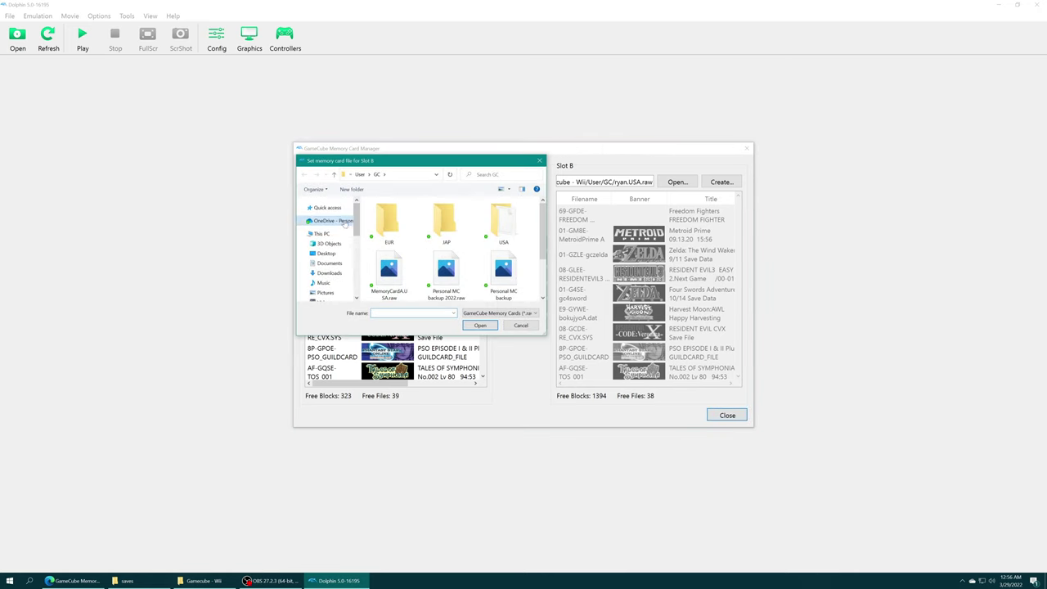
{"action": "scroll", "coordinate": [323, 260], "scroll_direction": "down", "scroll_amount": 3}
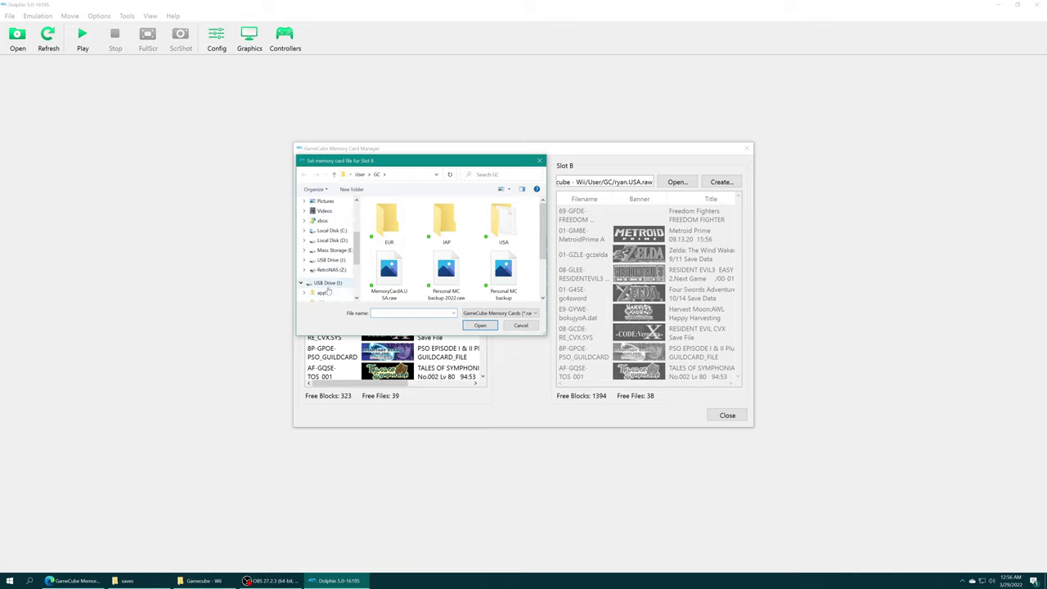
{"action": "scroll", "coordinate": [334, 280], "scroll_direction": "down", "scroll_amount": 3}
{"action": "left_click", "coordinate": [323, 282]}
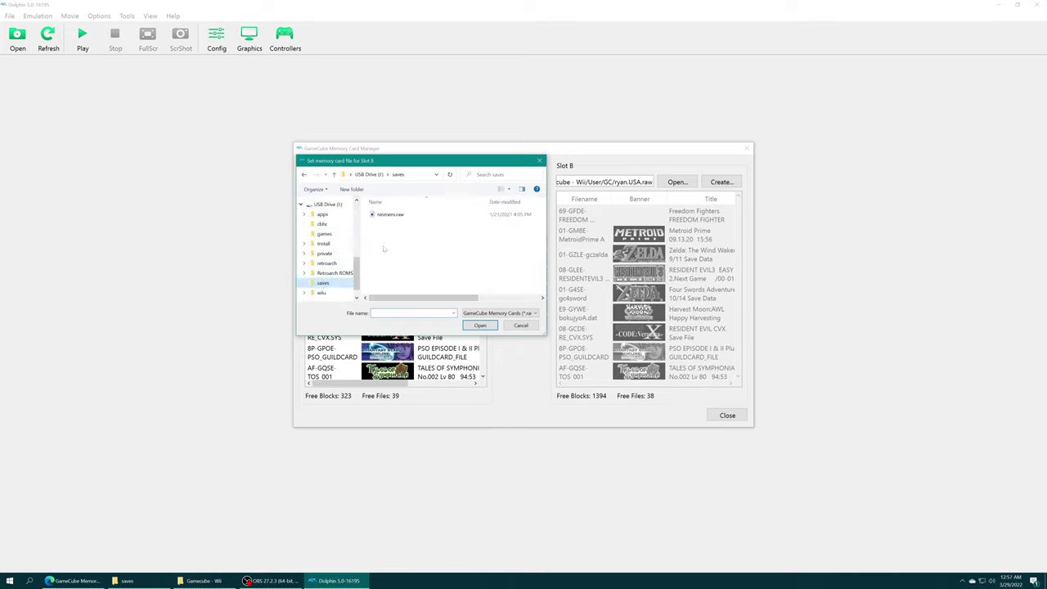
{"action": "left_click", "coordinate": [409, 215]}
{"action": "left_click", "coordinate": [480, 325]}
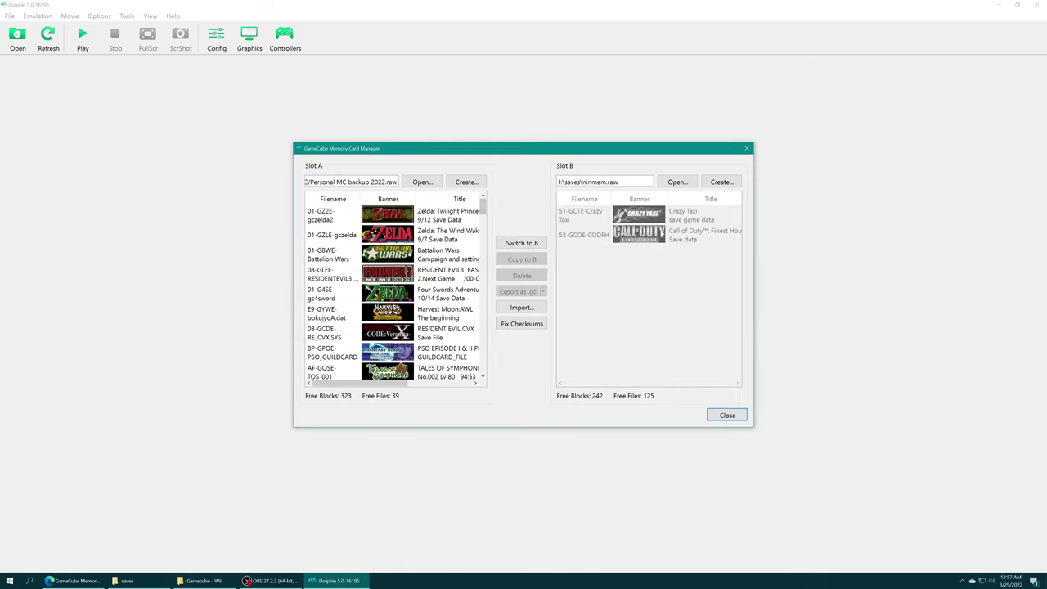
Copy the Star Wars: Rogue Leader save from Slot A onto the ninmem.raw card.
{"action": "left_click_drag", "start_coordinate": [482, 207], "coordinate": [482, 337]}
{"action": "left_click", "coordinate": [479, 292]}
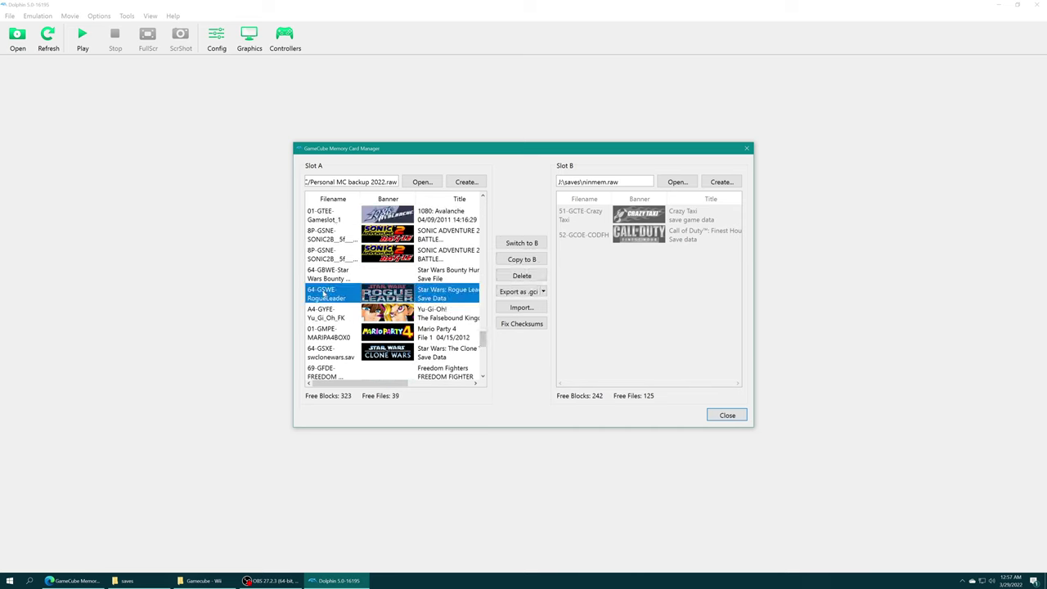
{"action": "left_click", "coordinate": [529, 263]}
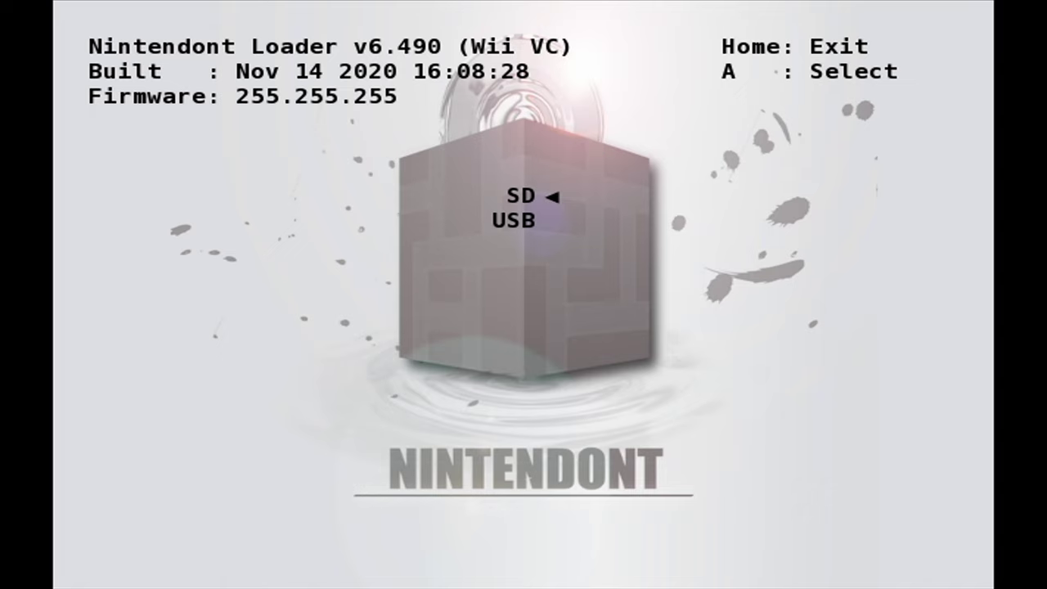
Boot Star Wars: Rogue Leader from SD, load the ICE save, and reach mission selection.
{"action": "key", "text": "Return"}
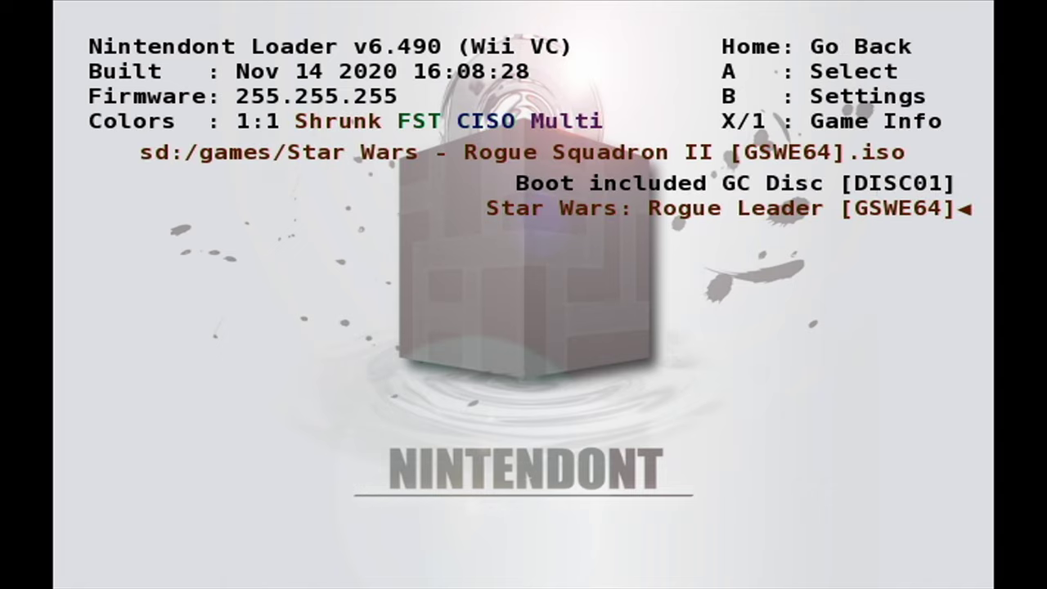
{"action": "key", "text": "Return"}
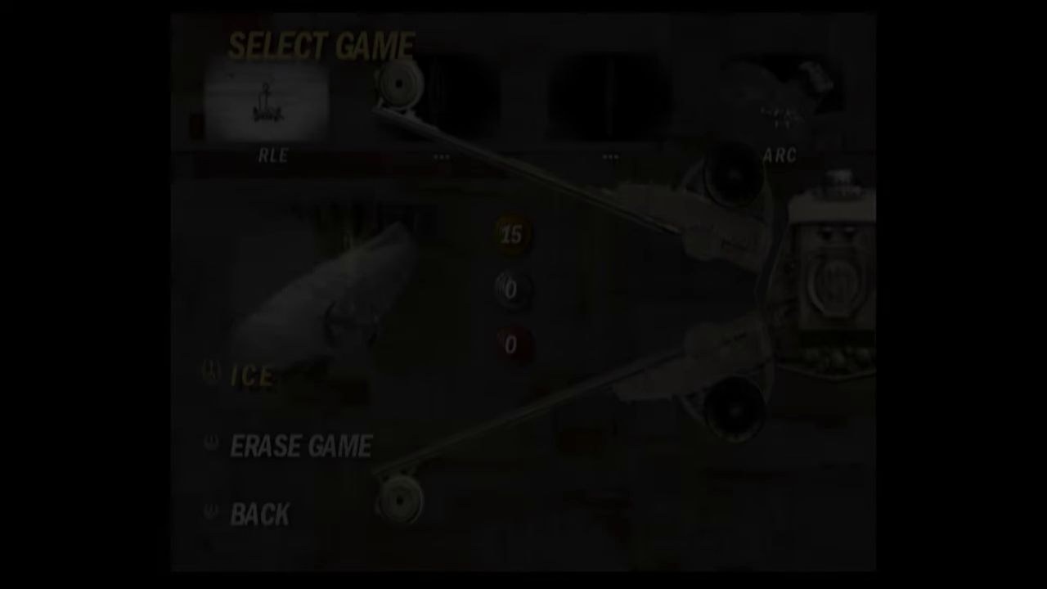
{"action": "key", "text": "Return"}
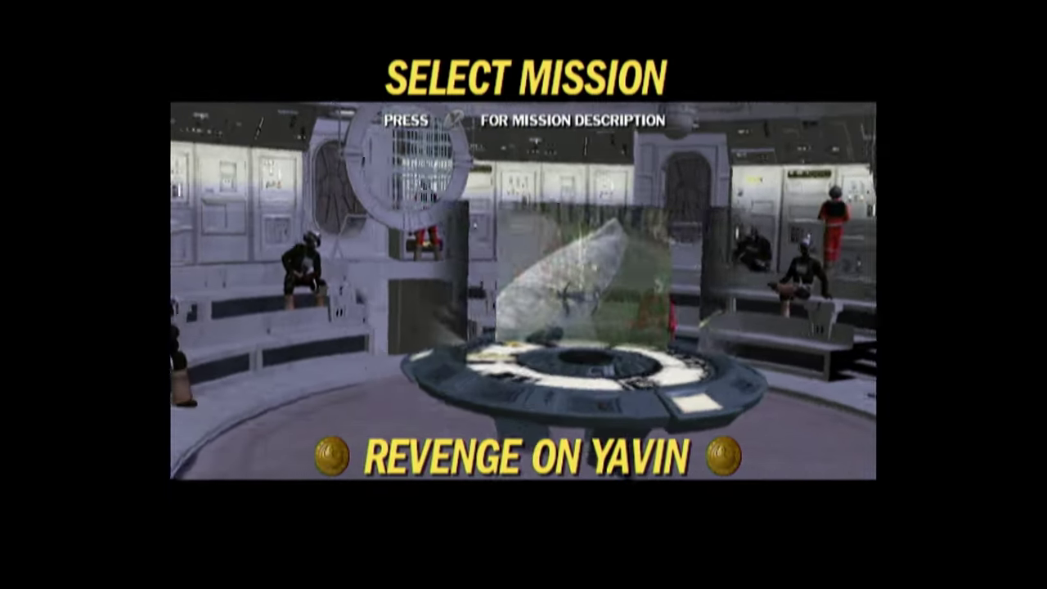
{"action": "key", "text": "Right"}
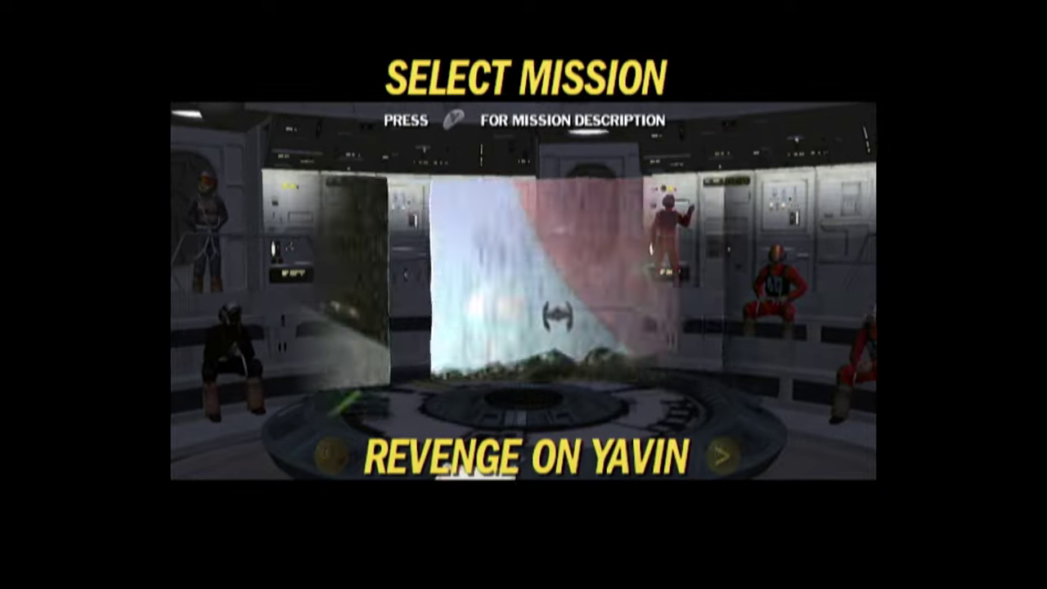